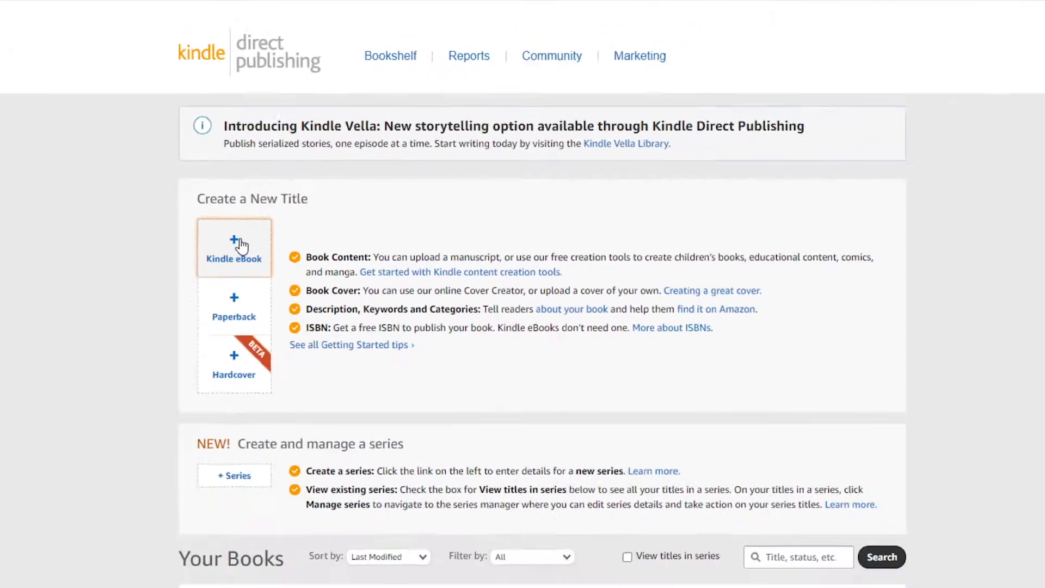
Step: Start a new Kindle eBook title and keep English as its language
{"action": "left_click", "coordinate": [202, 160]}
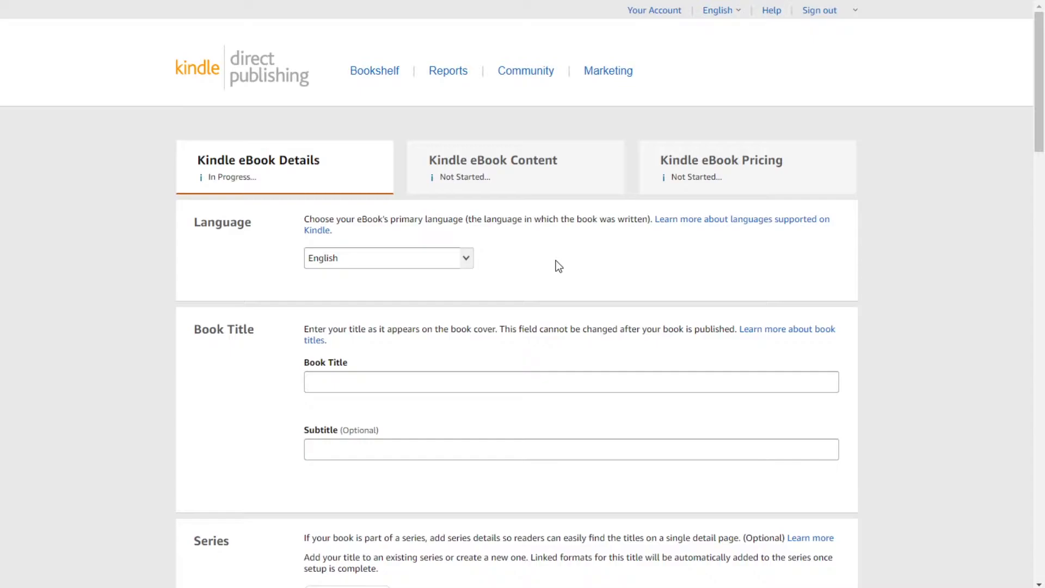
{"action": "left_click", "coordinate": [468, 263]}
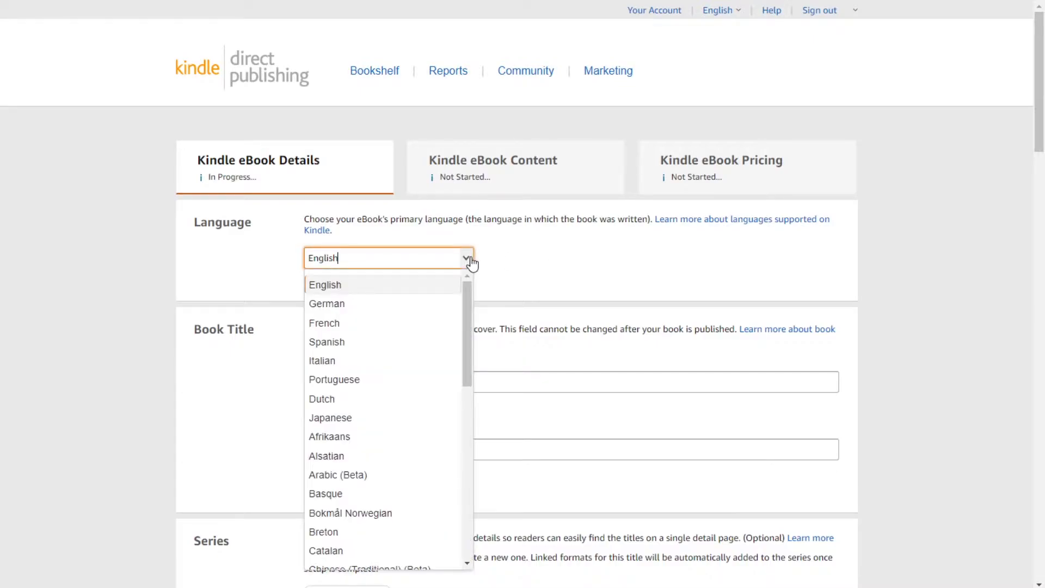
{"action": "left_click", "coordinate": [508, 276]}
{"action": "scroll", "coordinate": [509, 274], "scroll_direction": "down", "scroll_amount": 3}
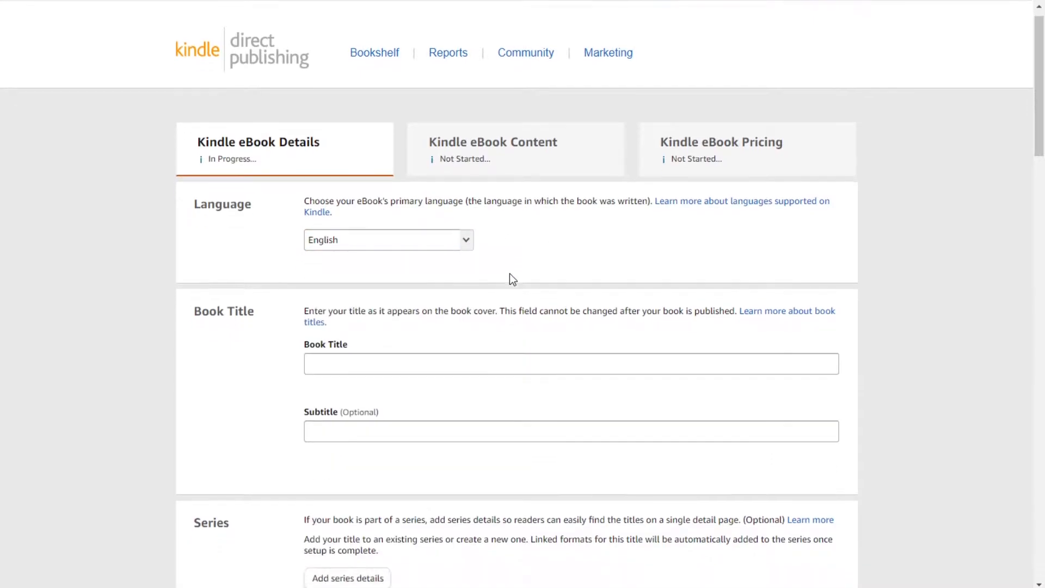
Step: Click into the Book Title and Subtitle fields without entering any text
{"action": "left_click", "coordinate": [452, 244]}
{"action": "left_click", "coordinate": [455, 311]}
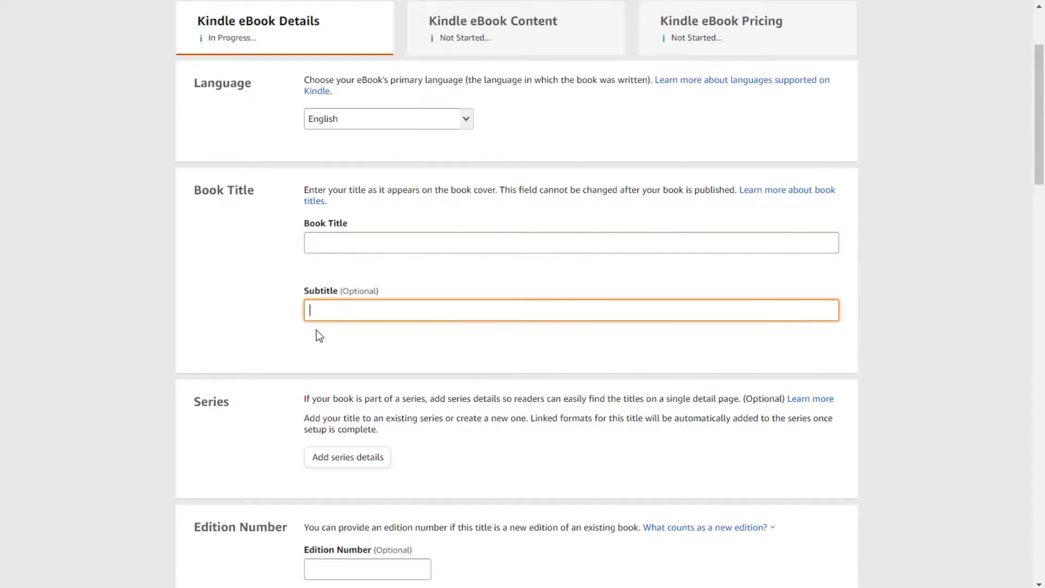
{"action": "left_click", "coordinate": [222, 290]}
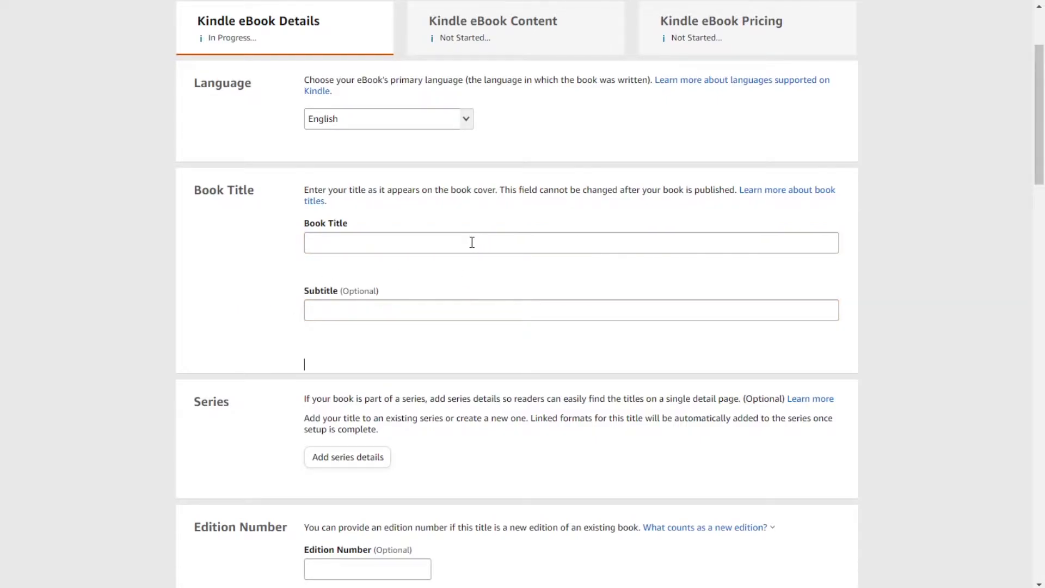
{"action": "left_click", "coordinate": [434, 309]}
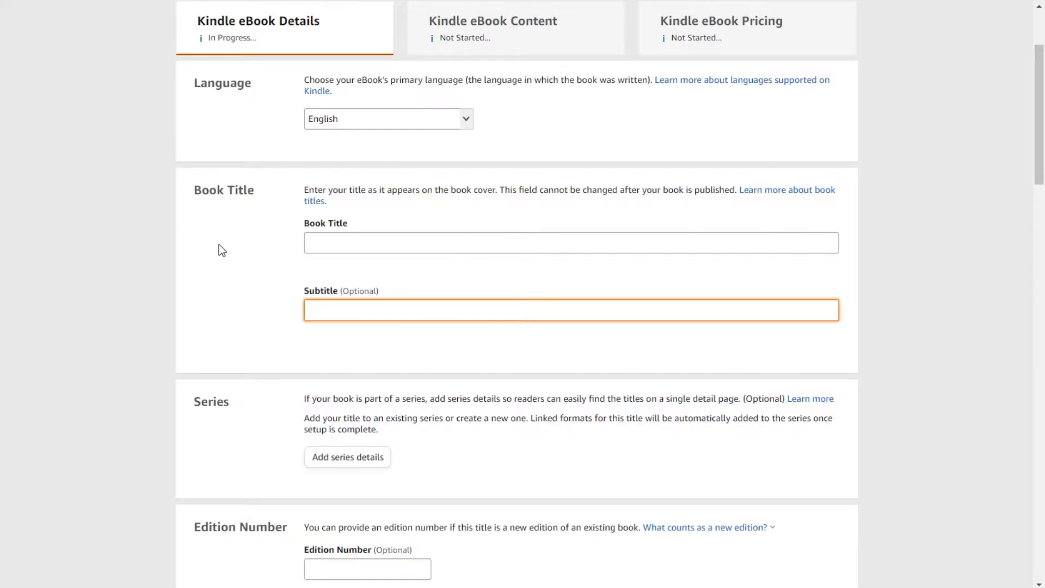
{"action": "scroll", "coordinate": [206, 251], "scroll_direction": "down", "scroll_amount": 2}
{"action": "scroll", "coordinate": [208, 255], "scroll_direction": "down", "scroll_amount": 2}
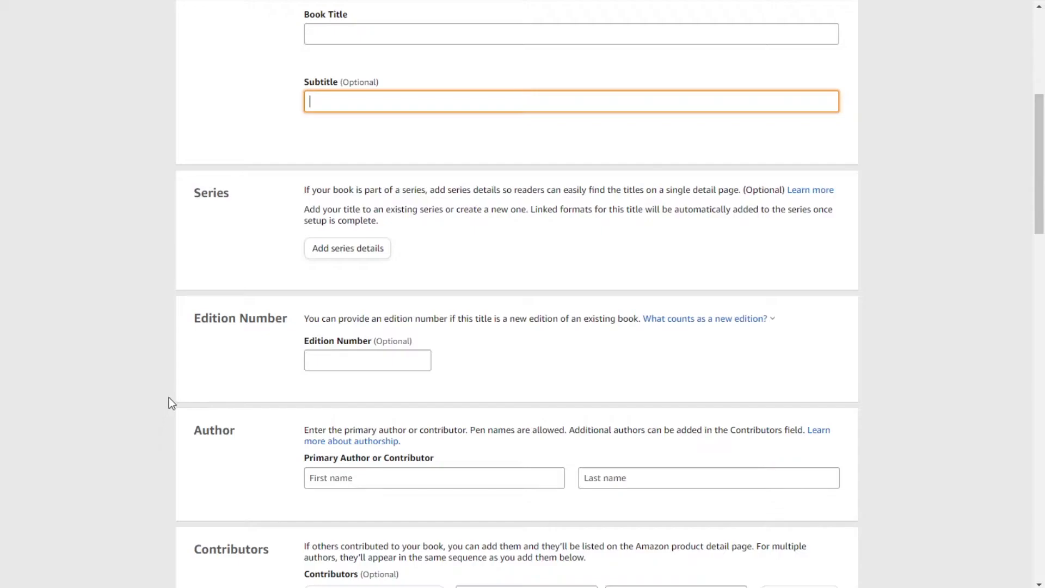
{"action": "scroll", "coordinate": [254, 328], "scroll_direction": "down", "scroll_amount": 3}
Step: Leave Edition Number blank and scroll down to the empty Description field
{"action": "left_click", "coordinate": [343, 231]}
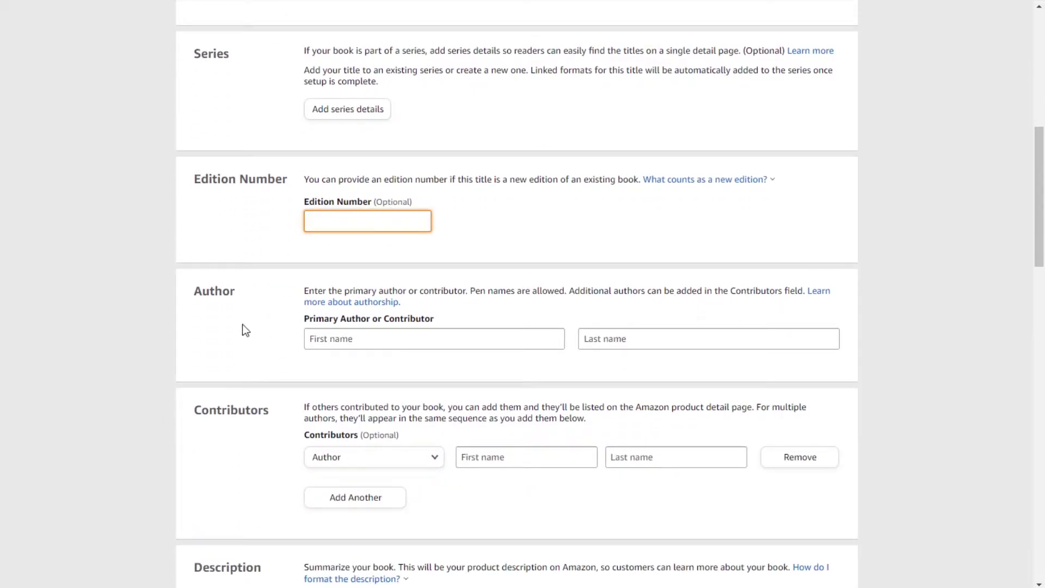
{"action": "left_click", "coordinate": [221, 345]}
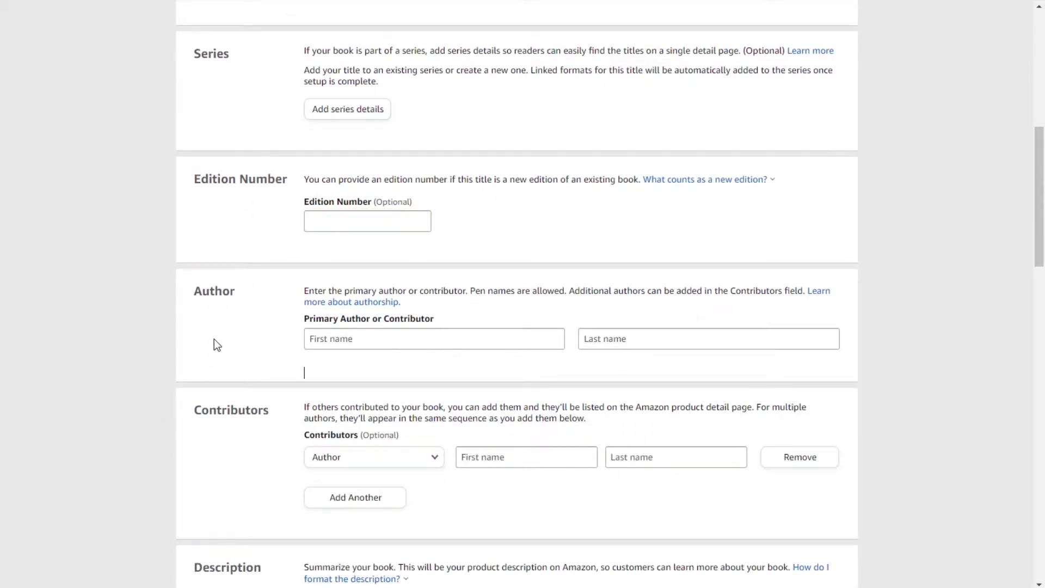
{"action": "scroll", "coordinate": [221, 325], "scroll_direction": "down", "scroll_amount": 3}
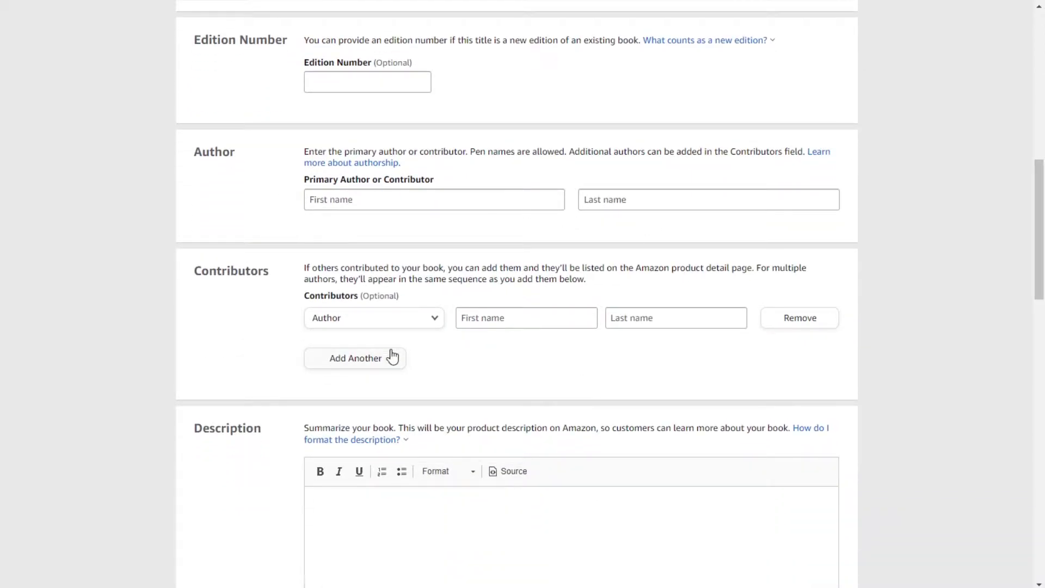
{"action": "scroll", "coordinate": [390, 353], "scroll_direction": "down", "scroll_amount": 1}
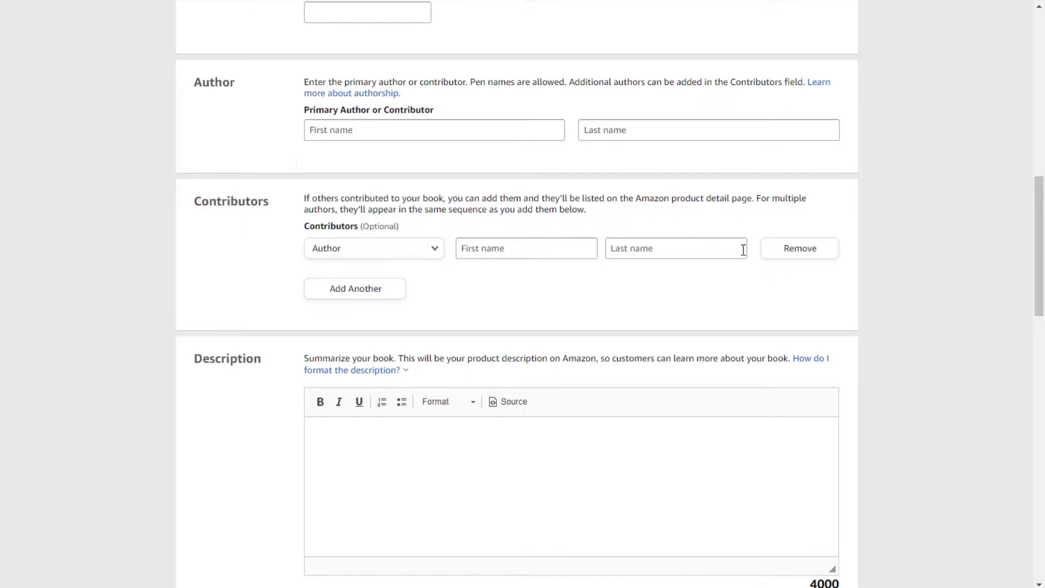
{"action": "scroll", "coordinate": [699, 266], "scroll_direction": "down", "scroll_amount": 4}
{"action": "left_click", "coordinate": [511, 172]}
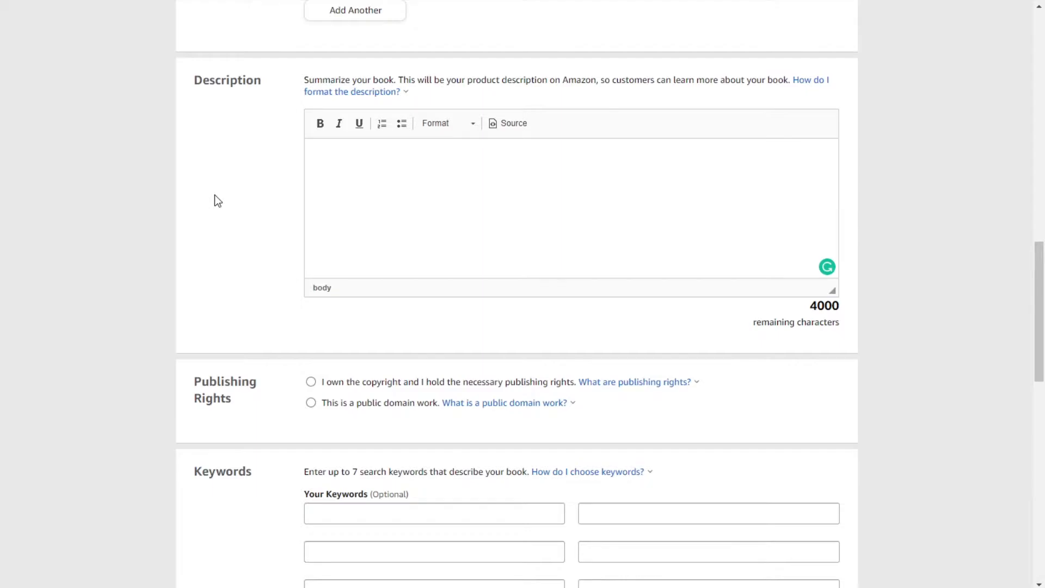
{"action": "scroll", "coordinate": [218, 201], "scroll_direction": "down", "scroll_amount": 5}
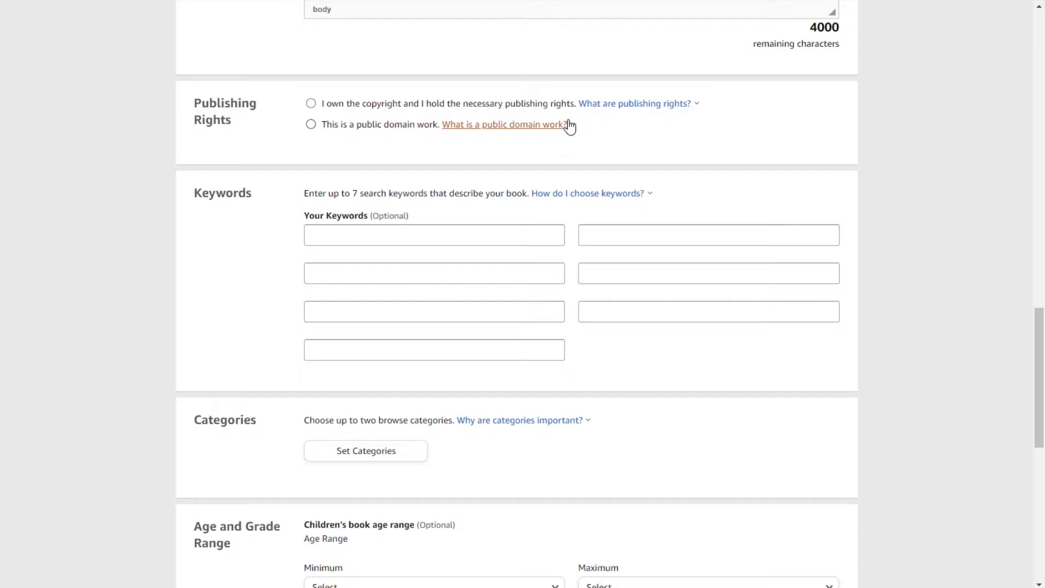
{"action": "left_click", "coordinate": [565, 125]}
{"action": "scroll", "coordinate": [430, 235], "scroll_direction": "up", "scroll_amount": 3}
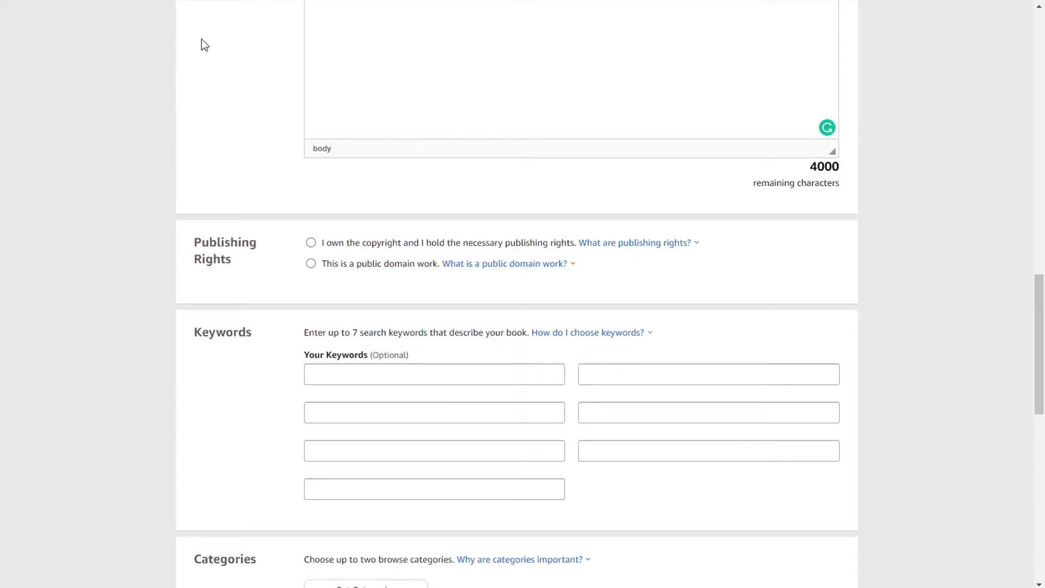
{"action": "scroll", "coordinate": [232, 250], "scroll_direction": "down", "scroll_amount": 8}
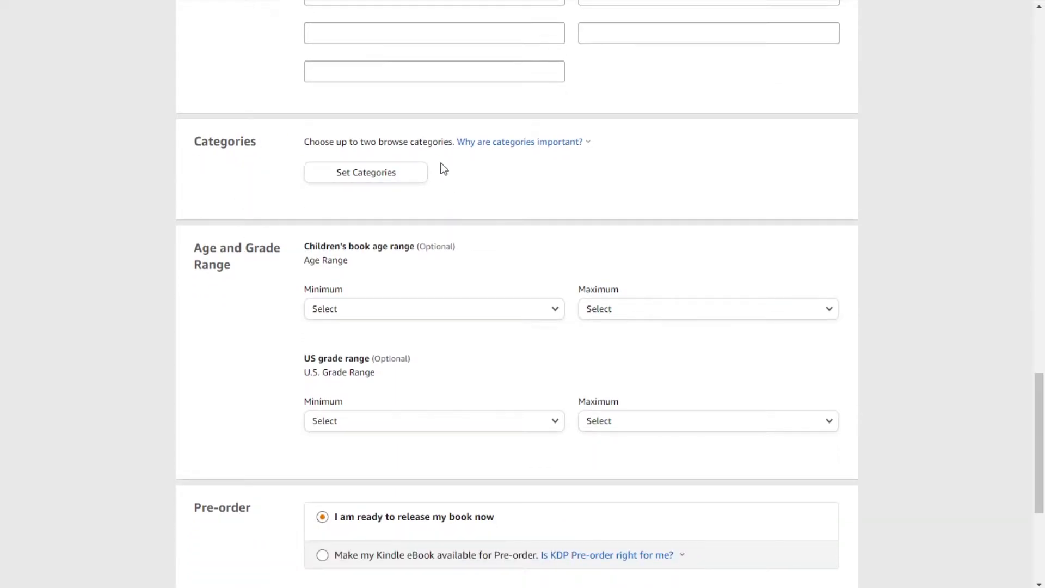
{"action": "left_click", "coordinate": [390, 175]}
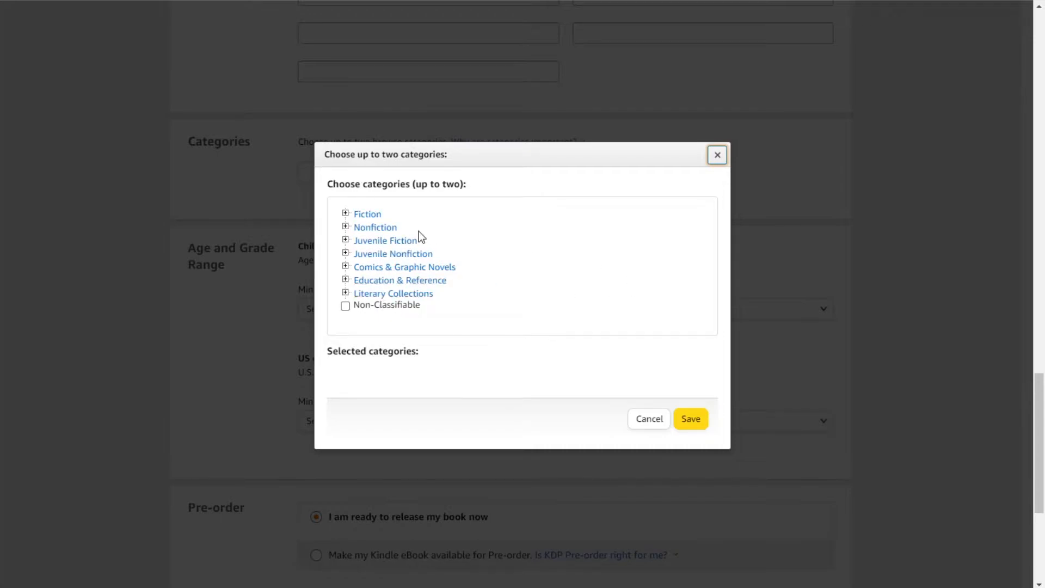
{"action": "left_click", "coordinate": [345, 215]}
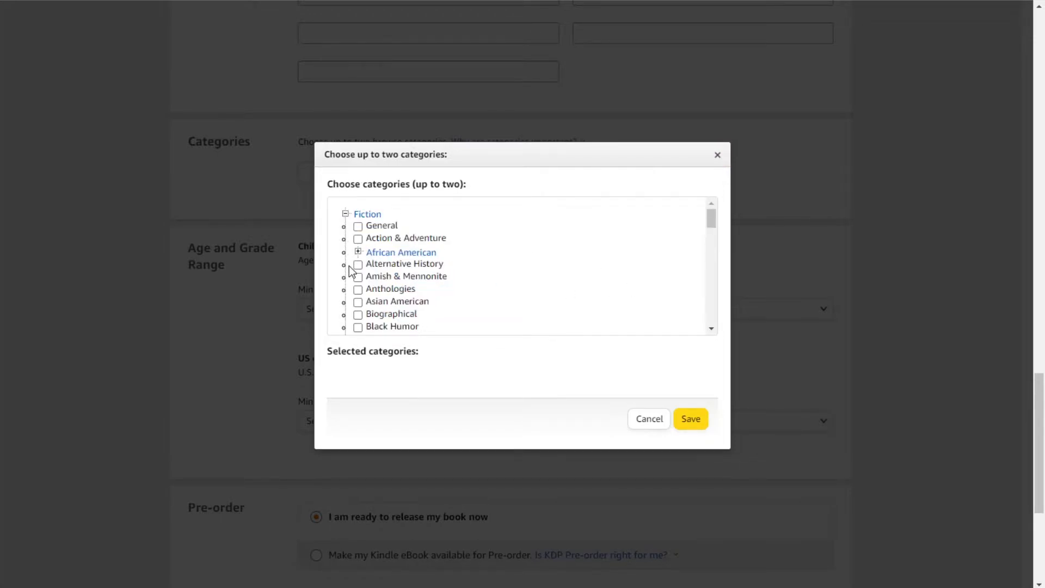
{"action": "left_click", "coordinate": [357, 251]}
{"action": "scroll", "coordinate": [479, 280], "scroll_direction": "down", "scroll_amount": 2}
{"action": "scroll", "coordinate": [478, 277], "scroll_direction": "down", "scroll_amount": 2}
{"action": "scroll", "coordinate": [446, 281], "scroll_direction": "down", "scroll_amount": 6}
{"action": "scroll", "coordinate": [447, 280], "scroll_direction": "down", "scroll_amount": 1}
{"action": "scroll", "coordinate": [446, 281], "scroll_direction": "up", "scroll_amount": 15}
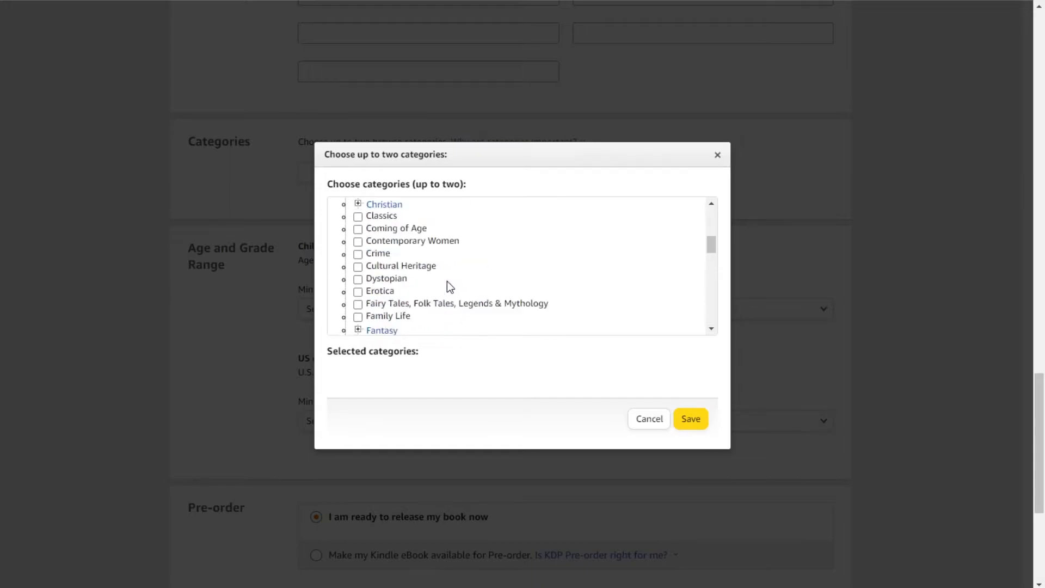
{"action": "left_click", "coordinate": [345, 213]}
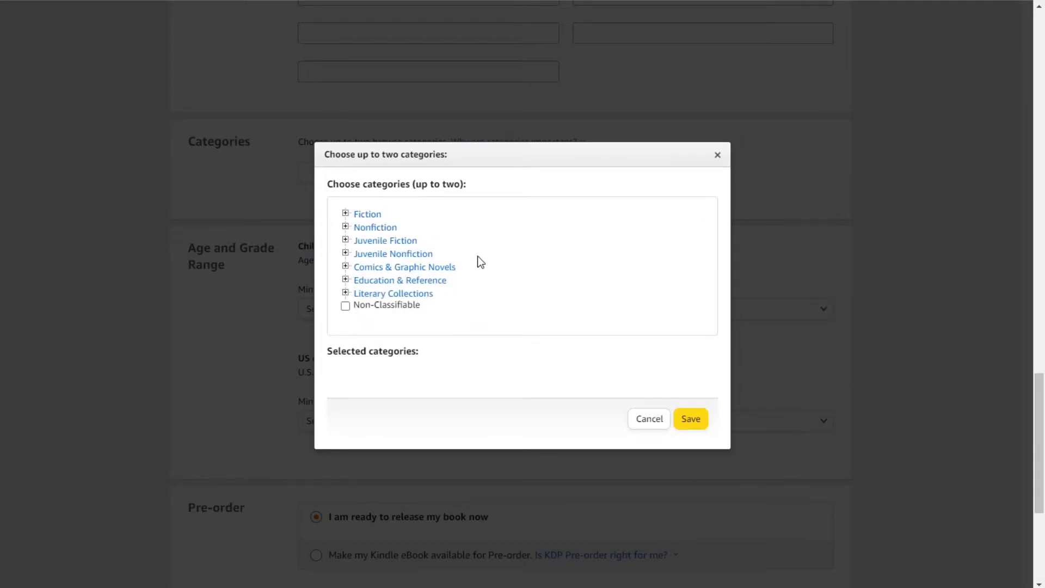
{"action": "left_click", "coordinate": [643, 424]}
{"action": "scroll", "coordinate": [443, 318], "scroll_direction": "down", "scroll_amount": 2}
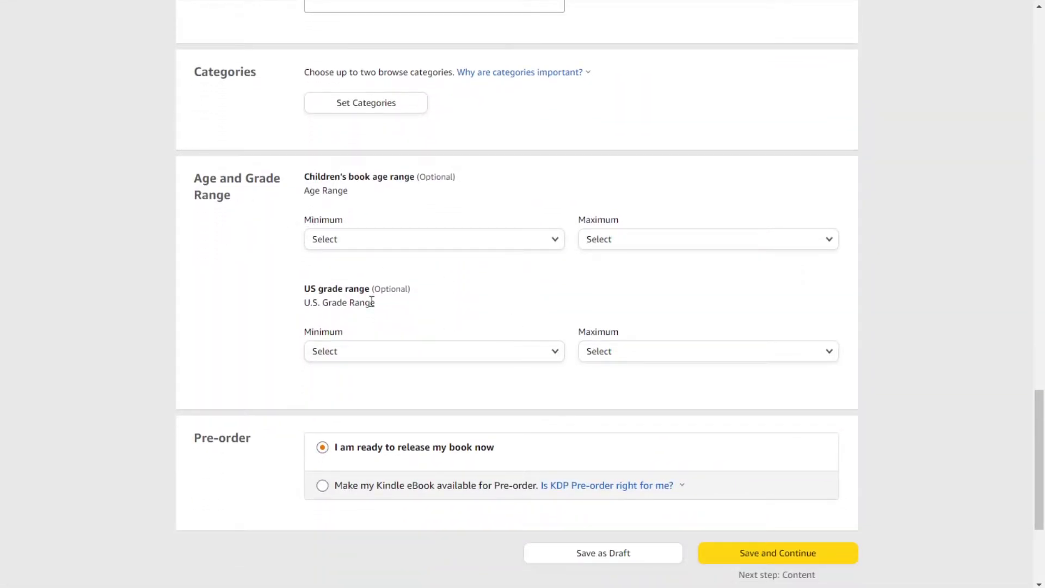
{"action": "left_click", "coordinate": [555, 244]}
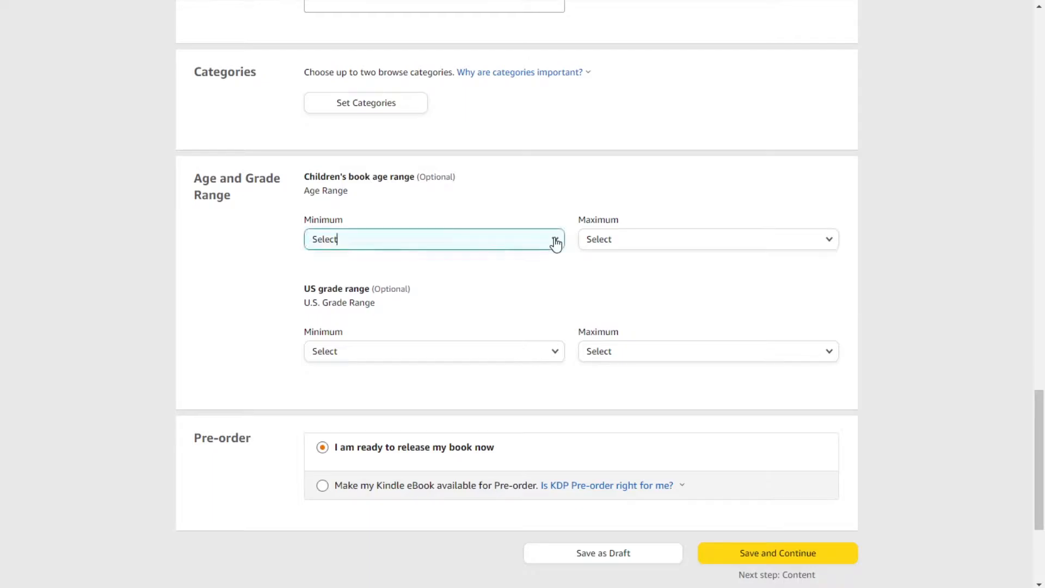
{"action": "left_click", "coordinate": [436, 518]}
{"action": "scroll", "coordinate": [205, 321], "scroll_direction": "down", "scroll_amount": 3}
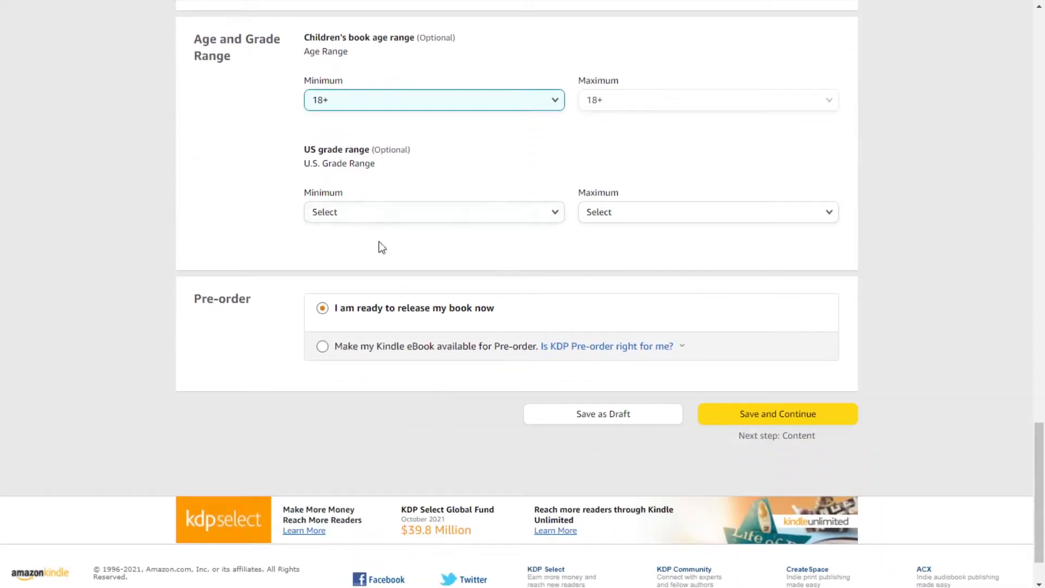
{"action": "left_click", "coordinate": [551, 213]}
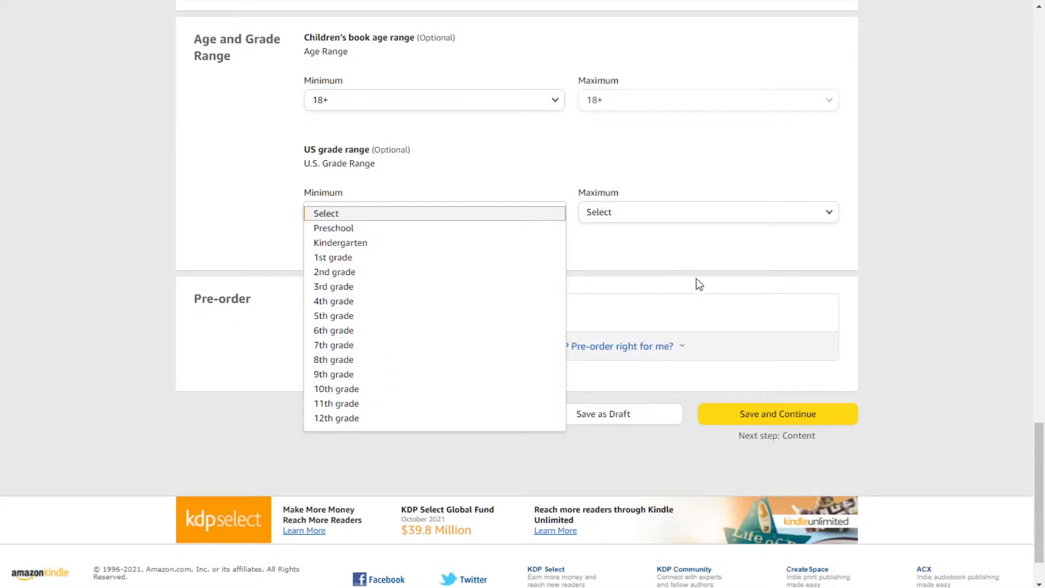
{"action": "left_click", "coordinate": [681, 253]}
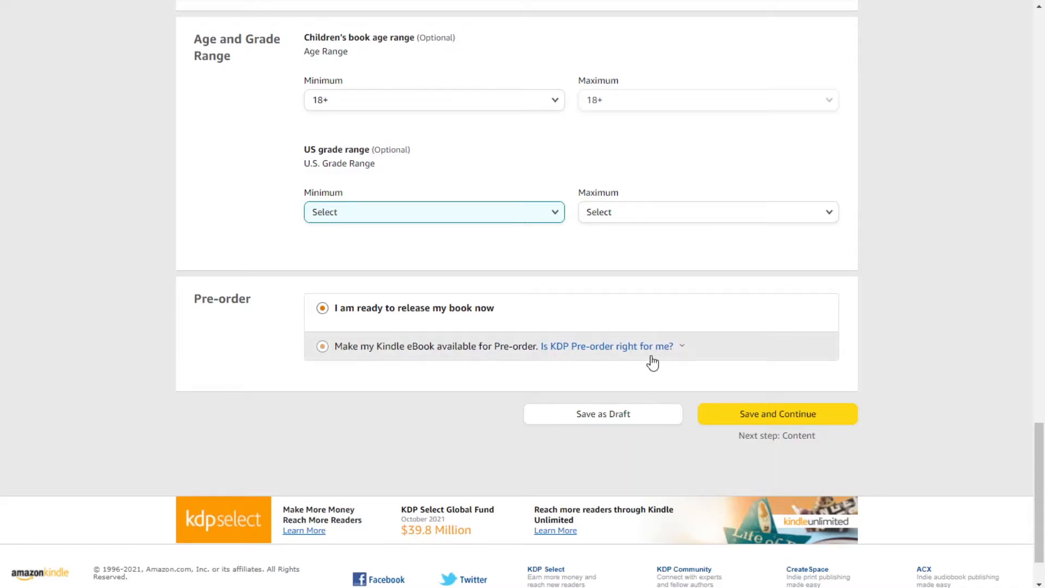
{"action": "left_click", "coordinate": [668, 347]}
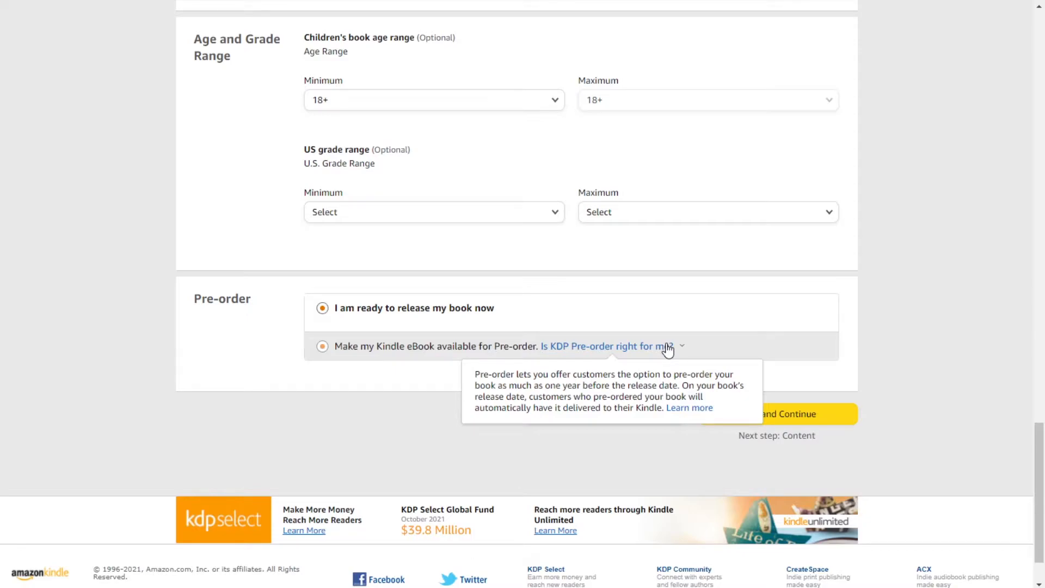
{"action": "left_click", "coordinate": [250, 547]}
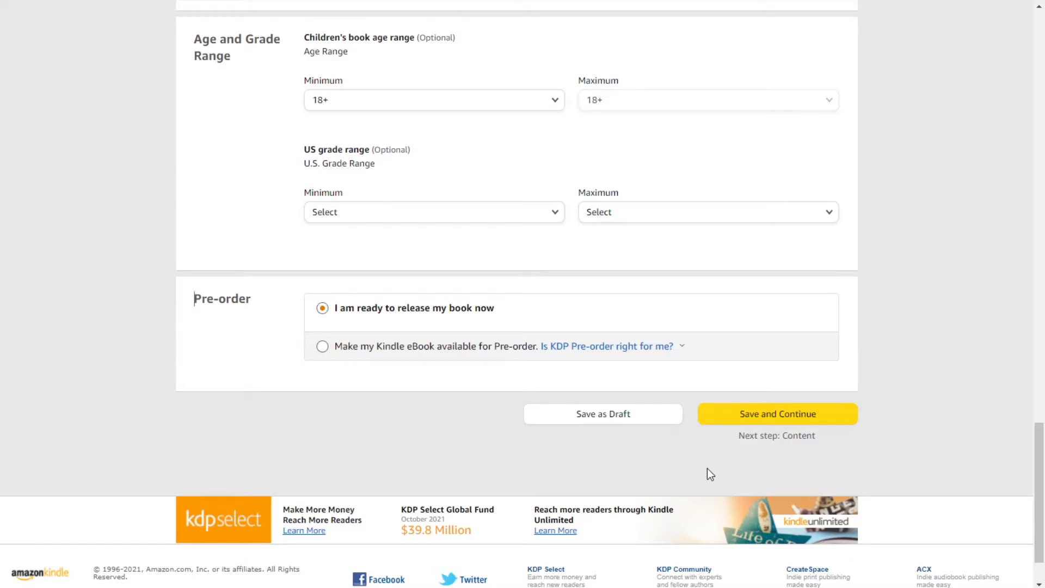
{"action": "scroll", "coordinate": [707, 468], "scroll_direction": "up", "scroll_amount": 20}
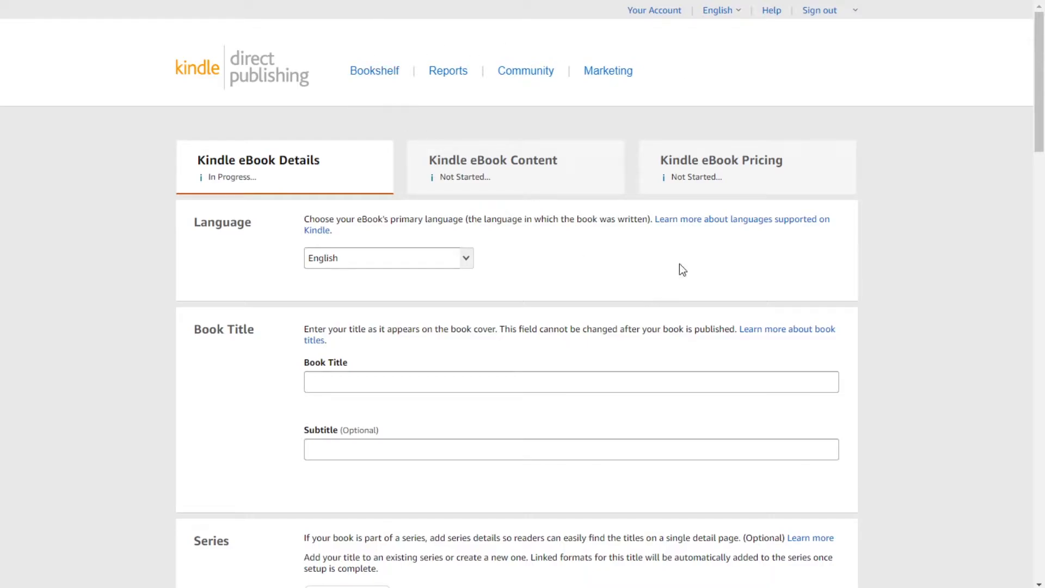
Step: Discard the draft via Continue without Saving and open the Kindle eBook's '...' actions menu
{"action": "left_click", "coordinate": [374, 76]}
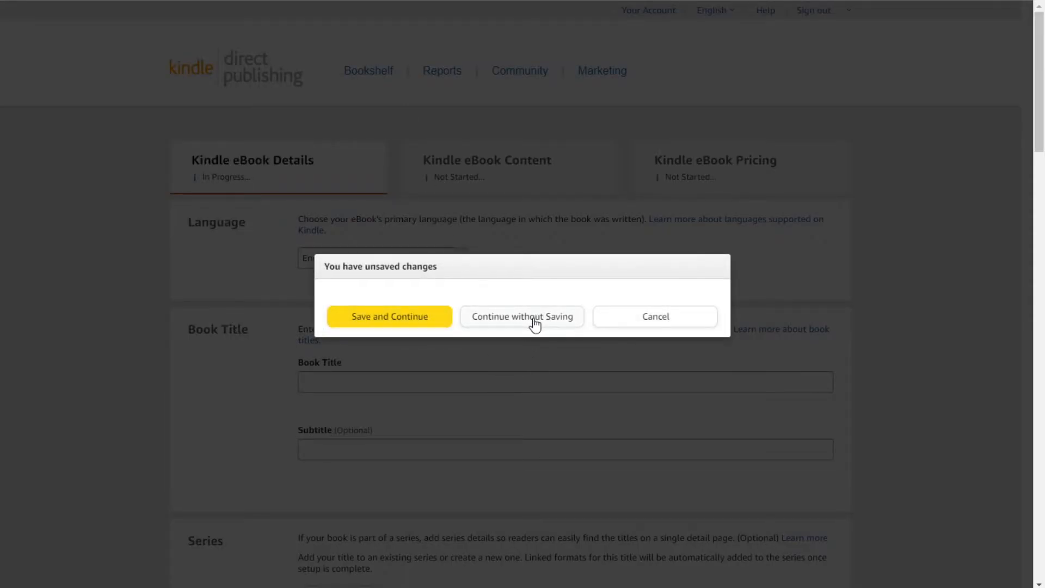
{"action": "left_click", "coordinate": [515, 317]}
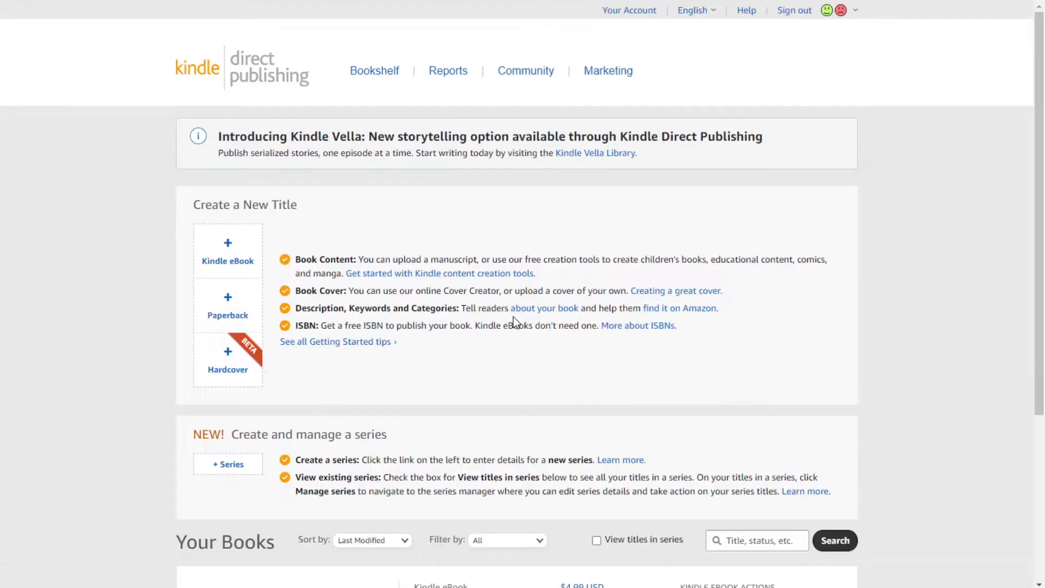
{"action": "scroll", "coordinate": [515, 321], "scroll_direction": "down", "scroll_amount": 7}
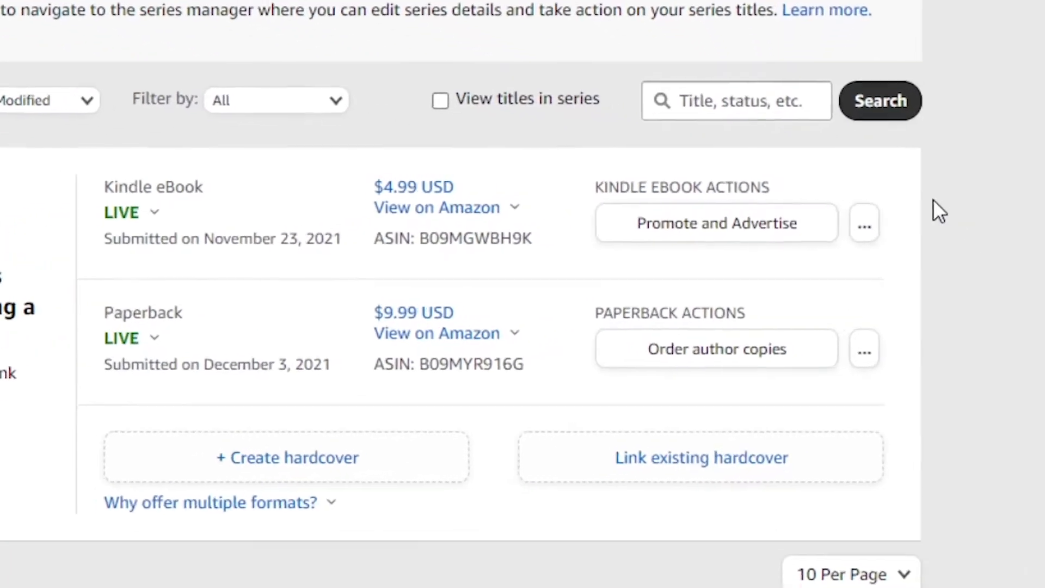
{"action": "left_click", "coordinate": [828, 204]}
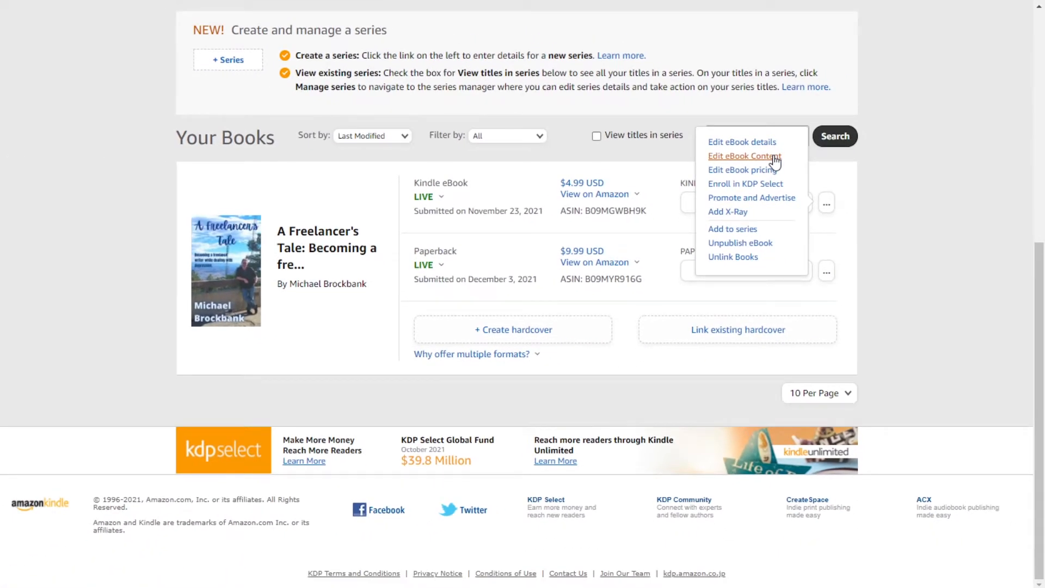
Step: Open Edit eBook Content and review the uploaded A Freelancer's Tale Final v2.kpf manuscript
{"action": "left_click", "coordinate": [775, 157]}
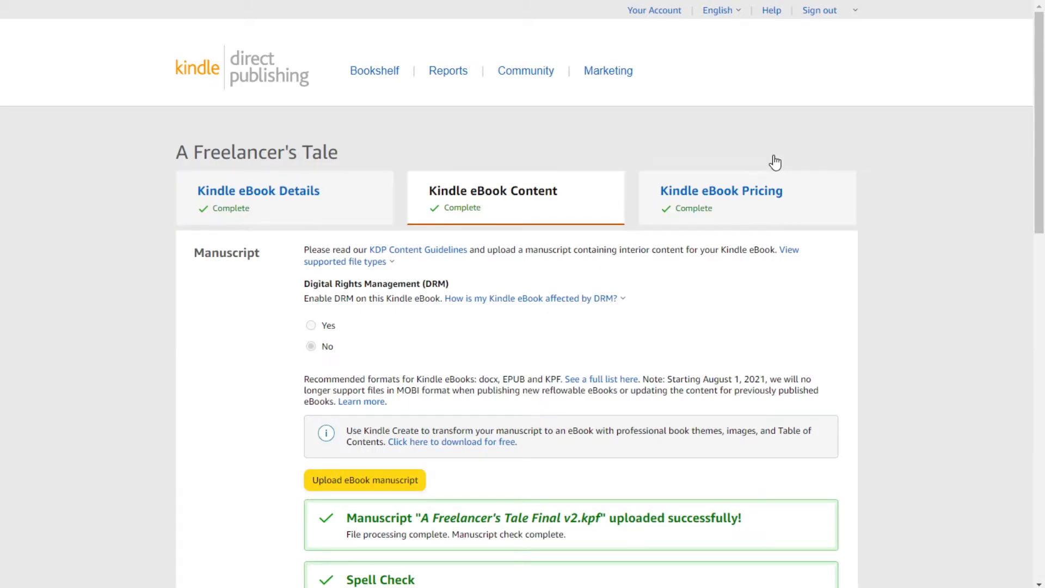
{"action": "scroll", "coordinate": [931, 172], "scroll_direction": "down", "scroll_amount": 1}
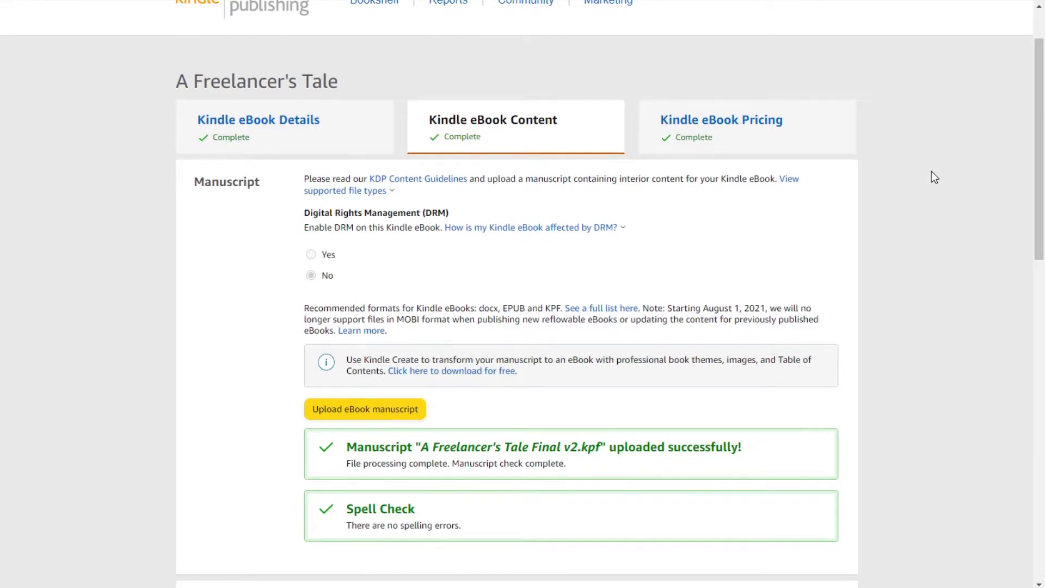
{"action": "scroll", "coordinate": [932, 172], "scroll_direction": "down", "scroll_amount": 2}
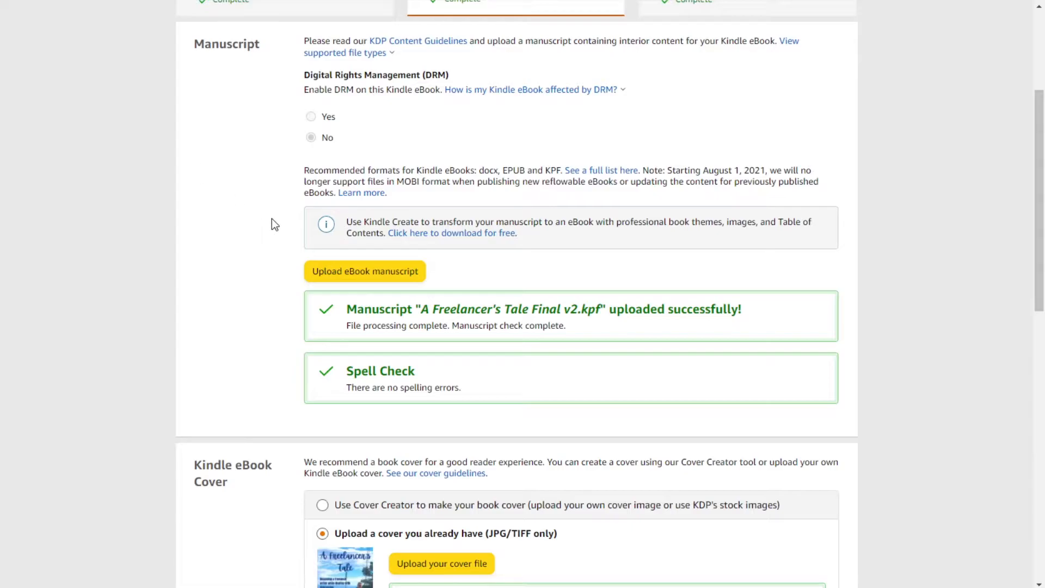
{"action": "mouse_move", "coordinate": [613, 95]}
{"action": "left_click_drag", "start_coordinate": [544, 170], "coordinate": [561, 171]}
{"action": "scroll", "coordinate": [574, 313], "scroll_direction": "down", "scroll_amount": 1}
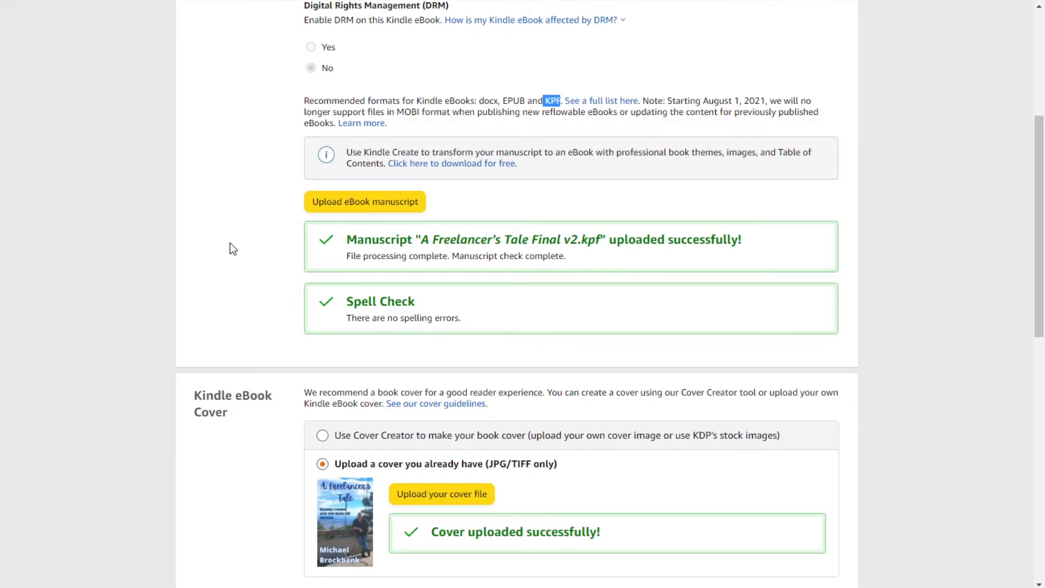
{"action": "scroll", "coordinate": [230, 243], "scroll_direction": "down", "scroll_amount": 5}
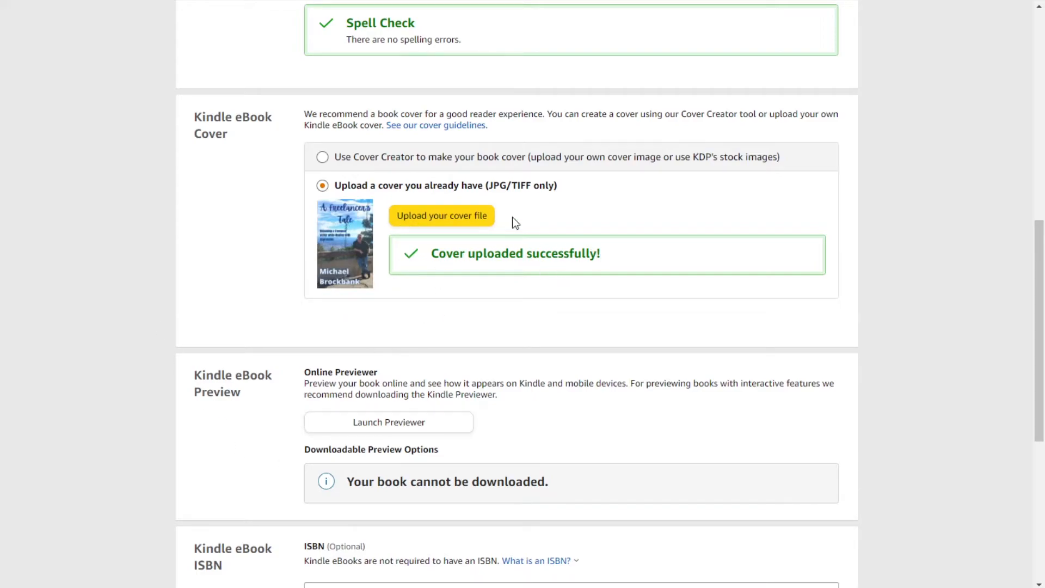
{"action": "scroll", "coordinate": [224, 214], "scroll_direction": "down", "scroll_amount": 5}
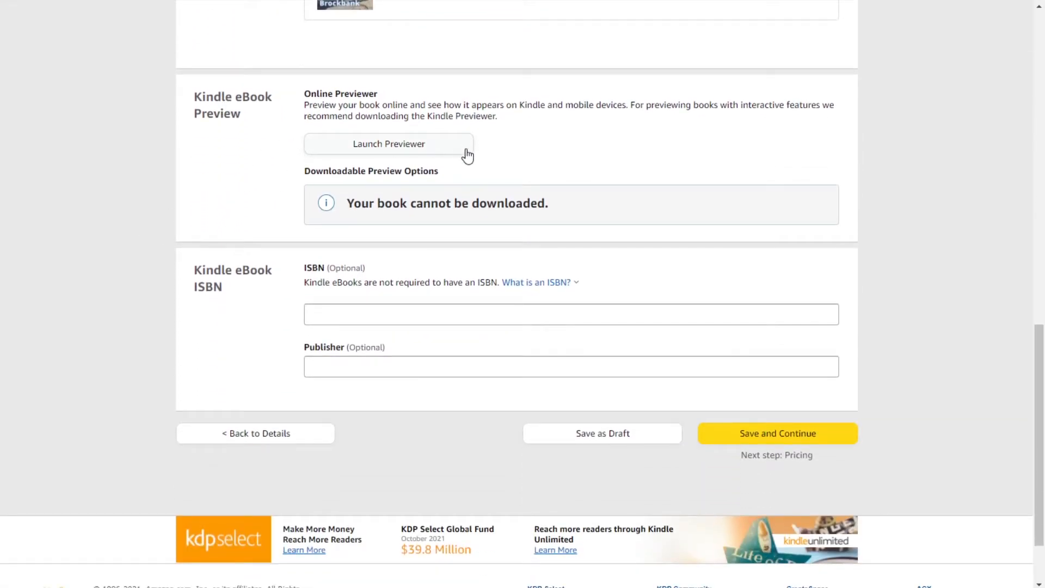
Step: Open the online previewer, page forward through the book in landscape, then return to portrait
{"action": "left_click", "coordinate": [409, 145]}
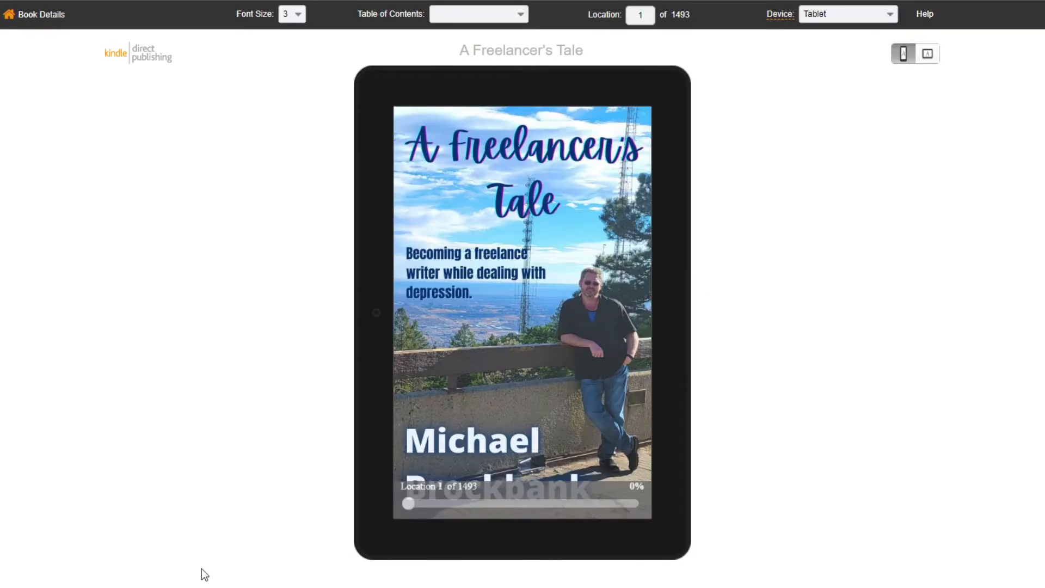
{"action": "mouse_move", "coordinate": [671, 319]}
{"action": "left_click", "coordinate": [928, 55]}
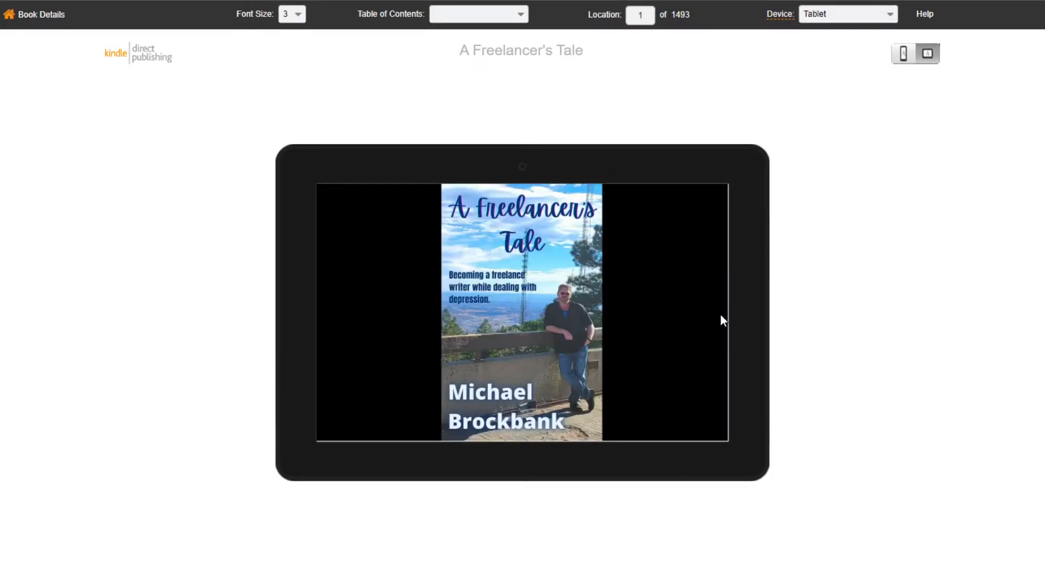
{"action": "left_click", "coordinate": [741, 316]}
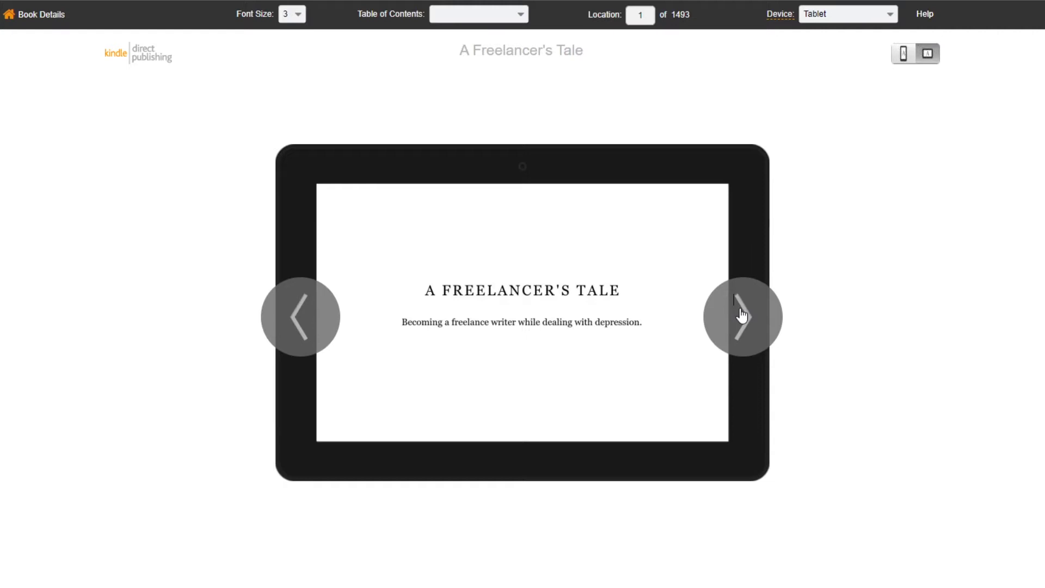
{"action": "left_click", "coordinate": [741, 315]}
{"action": "left_click", "coordinate": [742, 316]}
{"action": "left_click", "coordinate": [741, 316]}
{"action": "left_click", "coordinate": [741, 316]}
{"action": "left_click", "coordinate": [741, 316]}
{"action": "left_click", "coordinate": [744, 319]}
{"action": "left_click", "coordinate": [744, 318]}
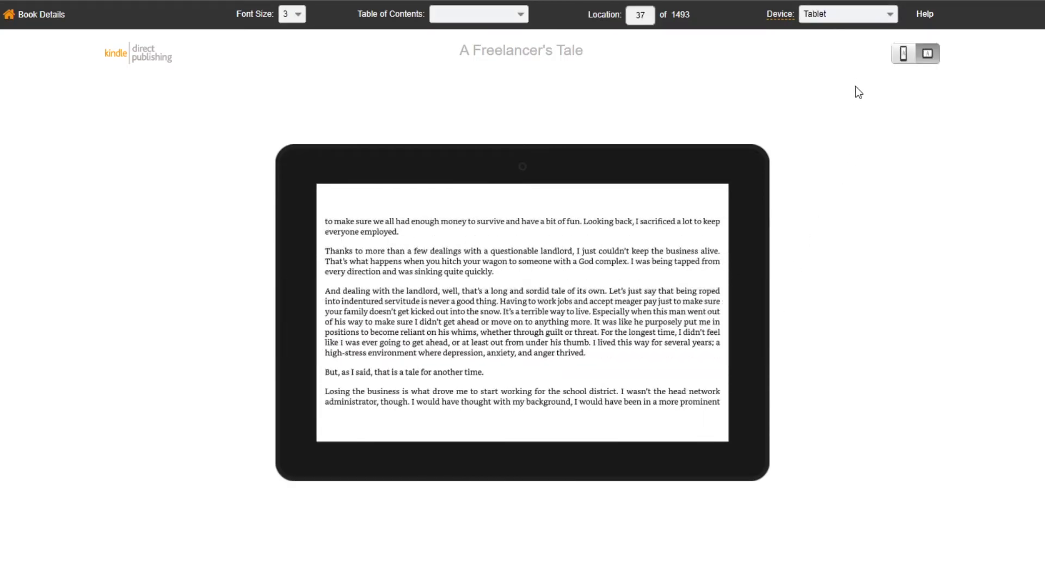
{"action": "left_click", "coordinate": [904, 54]}
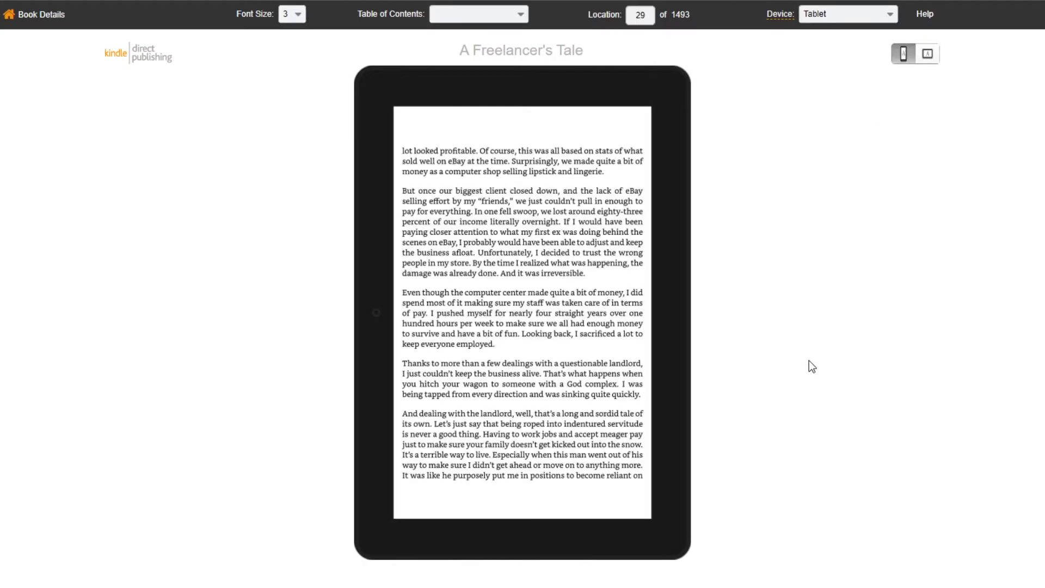
Step: Check the available font sizes and device options, keeping the Tablet preview
{"action": "left_click", "coordinate": [299, 15]}
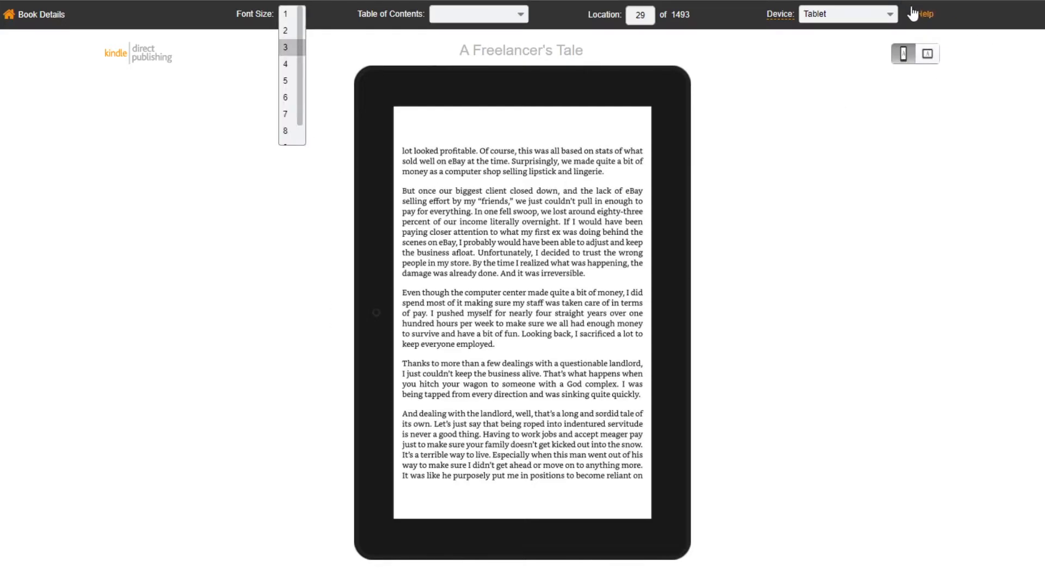
{"action": "left_click", "coordinate": [888, 16]}
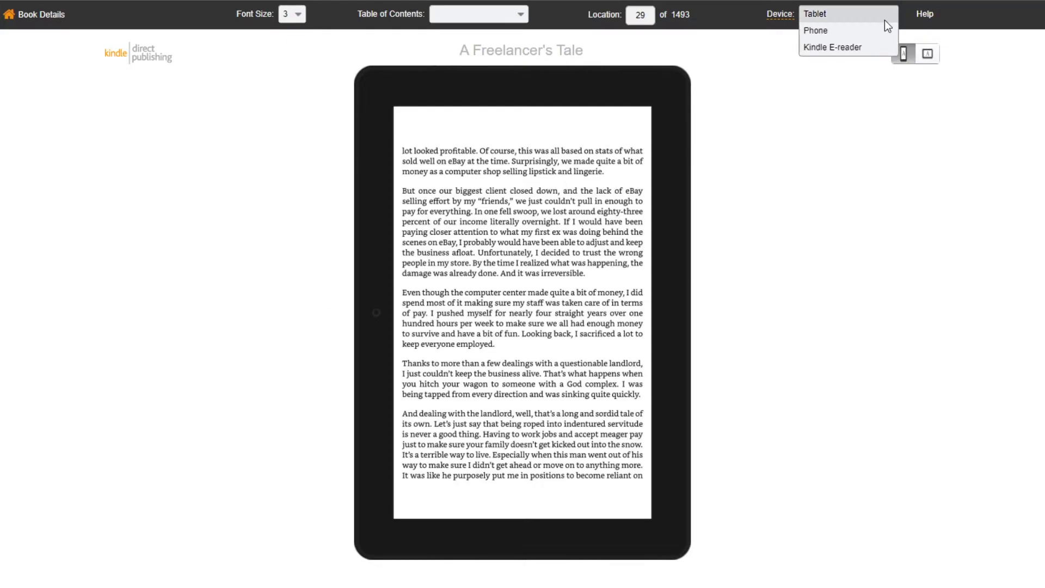
{"action": "left_click", "coordinate": [831, 188]}
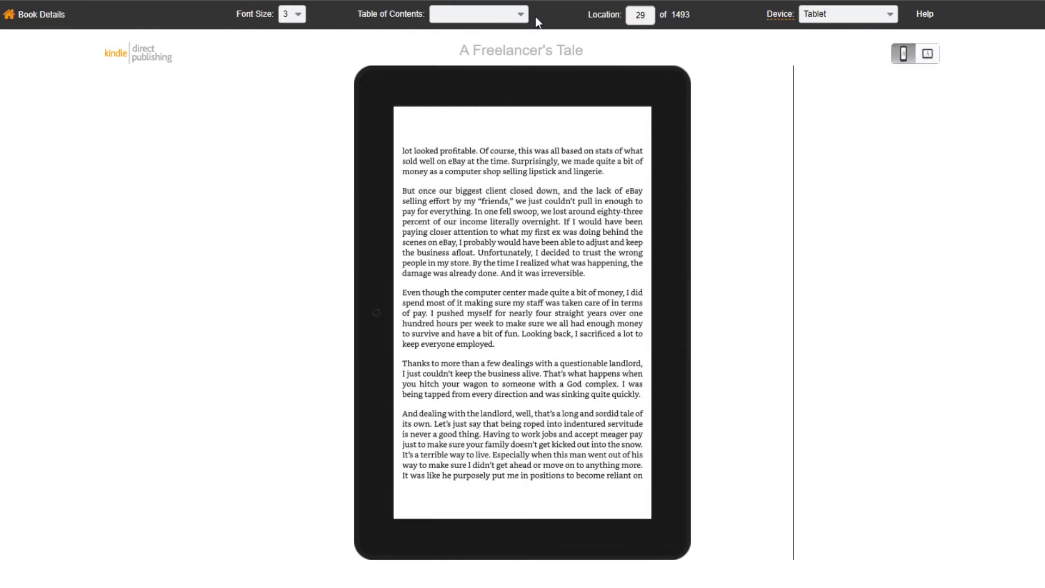
Step: Jump to the Cover, then via NCX View to 'Pushing Forward with the Blogs' and its next page
{"action": "left_click", "coordinate": [490, 15]}
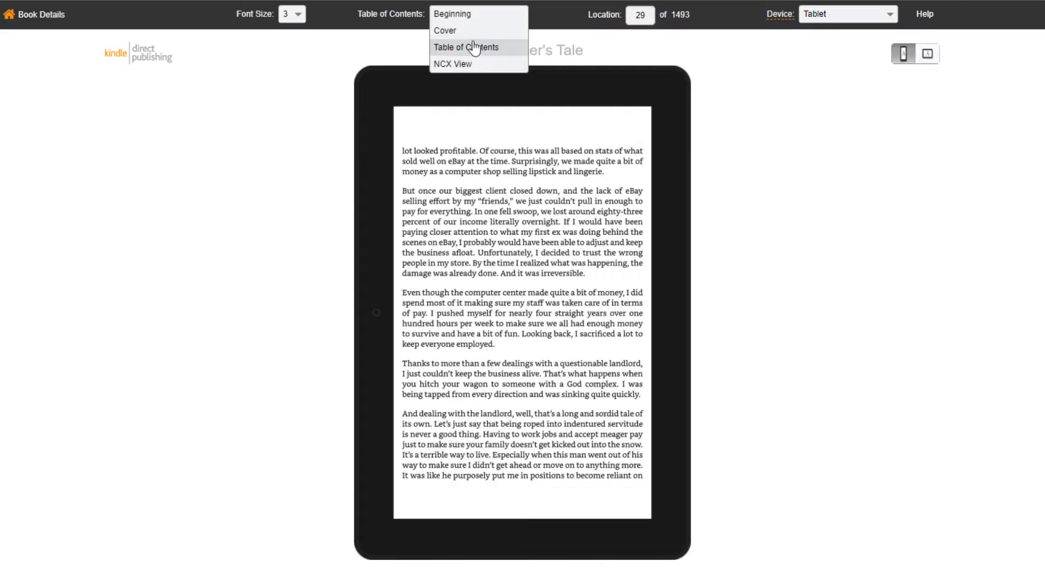
{"action": "left_click", "coordinate": [469, 31]}
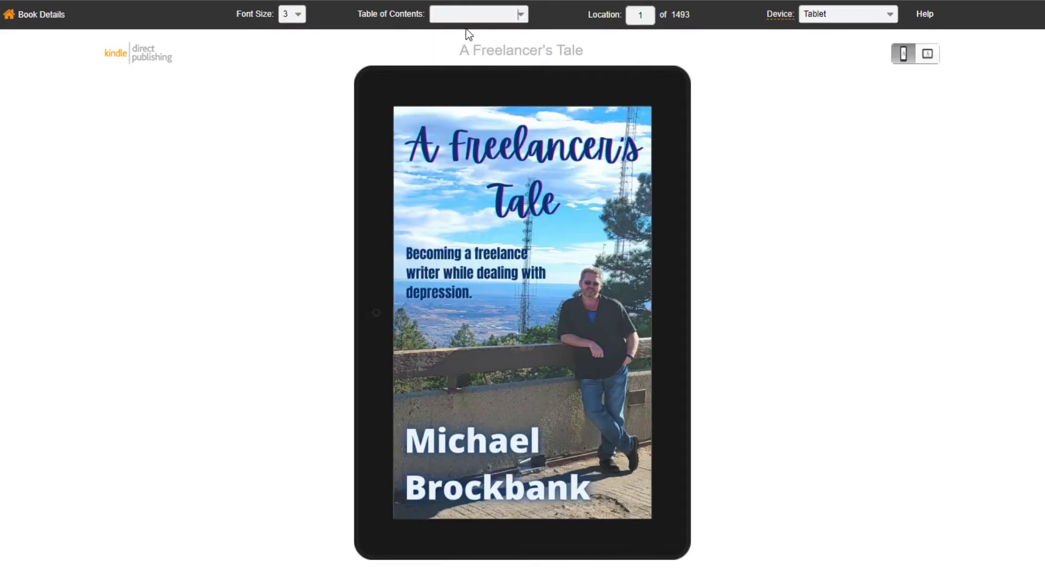
{"action": "left_click", "coordinate": [499, 14]}
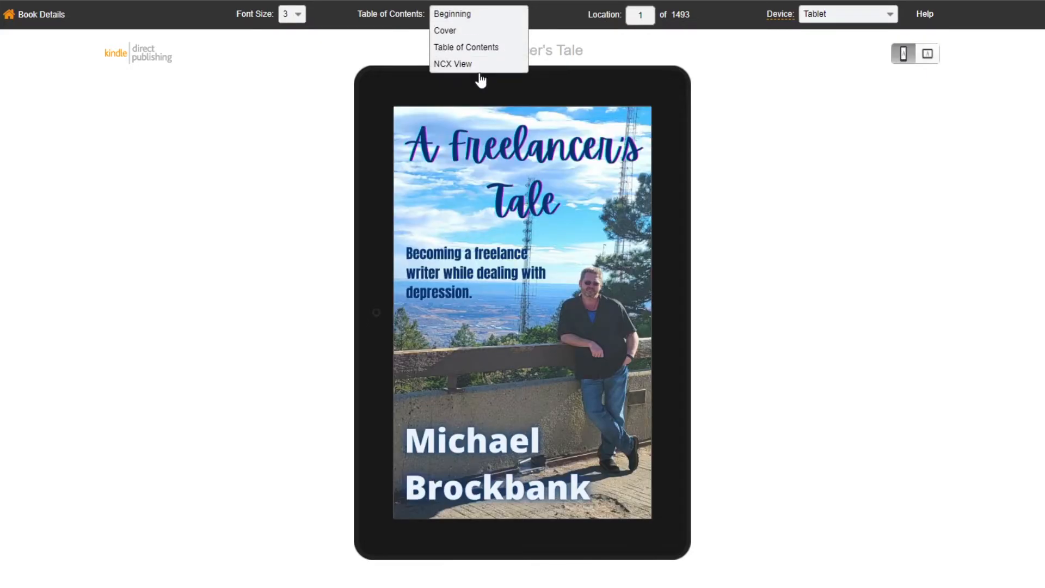
{"action": "left_click", "coordinate": [467, 65]}
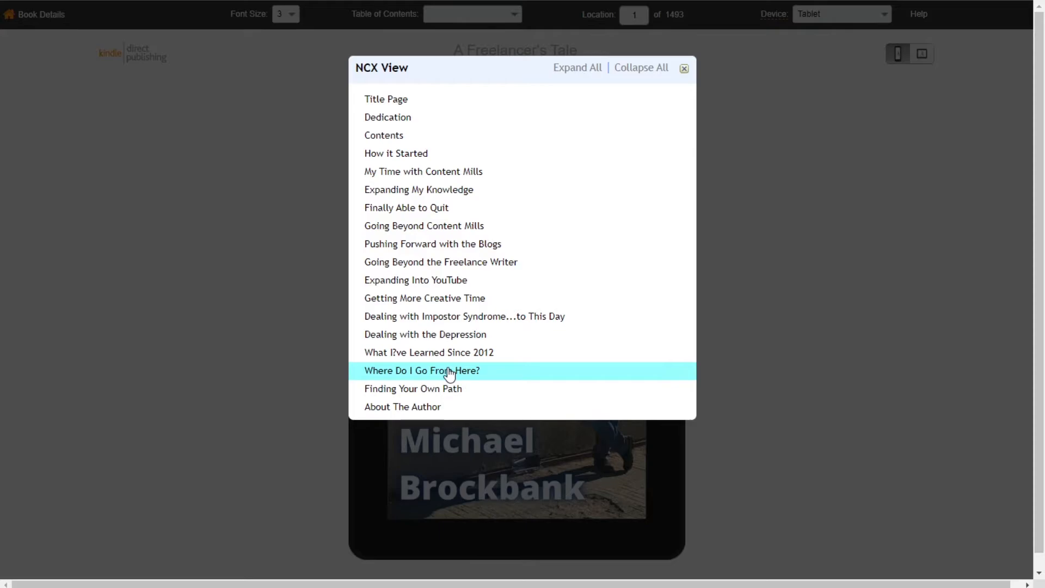
{"action": "left_click", "coordinate": [465, 246]}
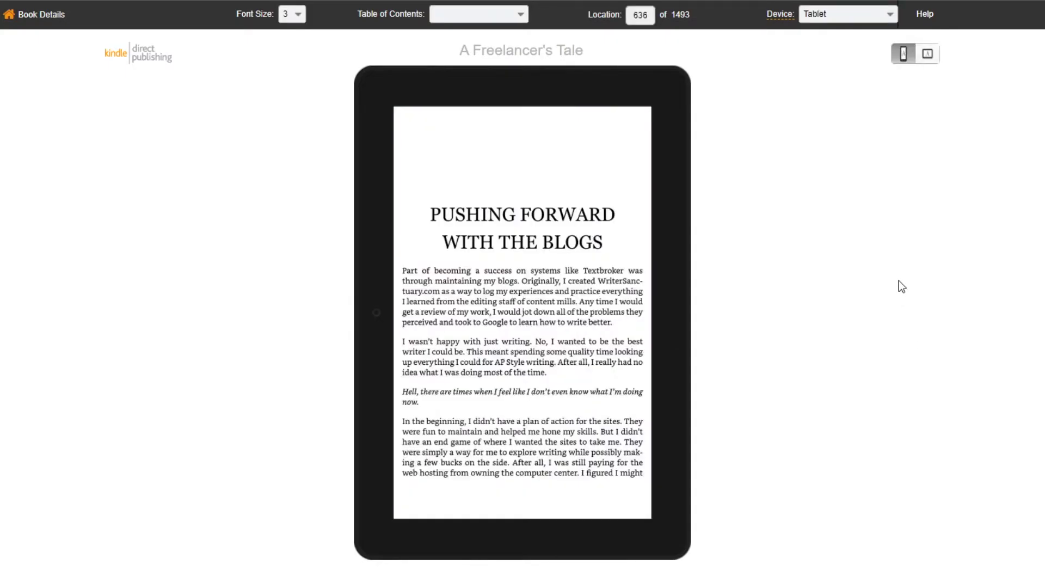
{"action": "left_click", "coordinate": [671, 317]}
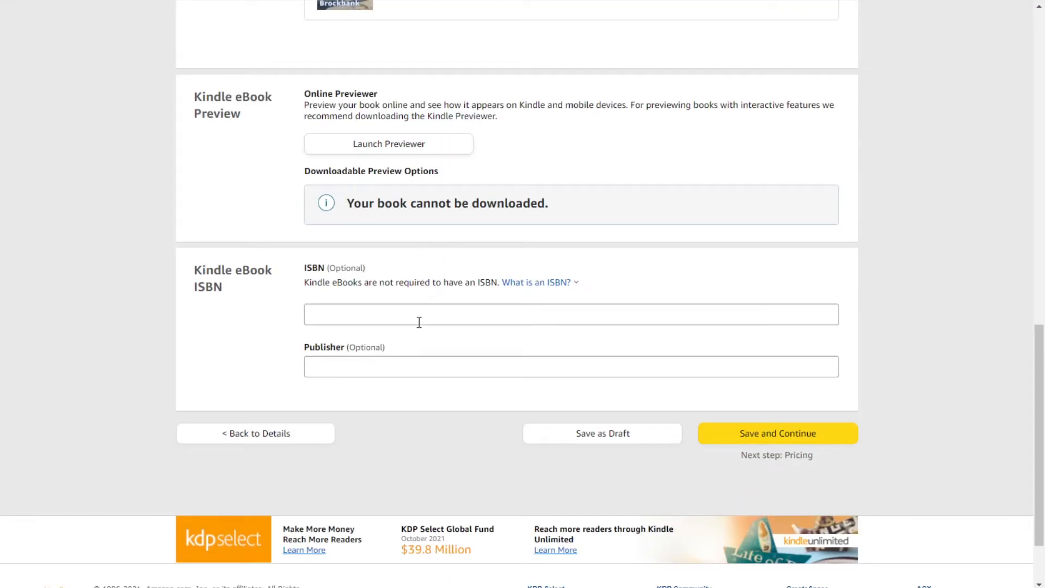
Step: Leave the optional ISBN and Publisher fields empty and scroll over the eBook Content page
{"action": "left_click", "coordinate": [400, 311]}
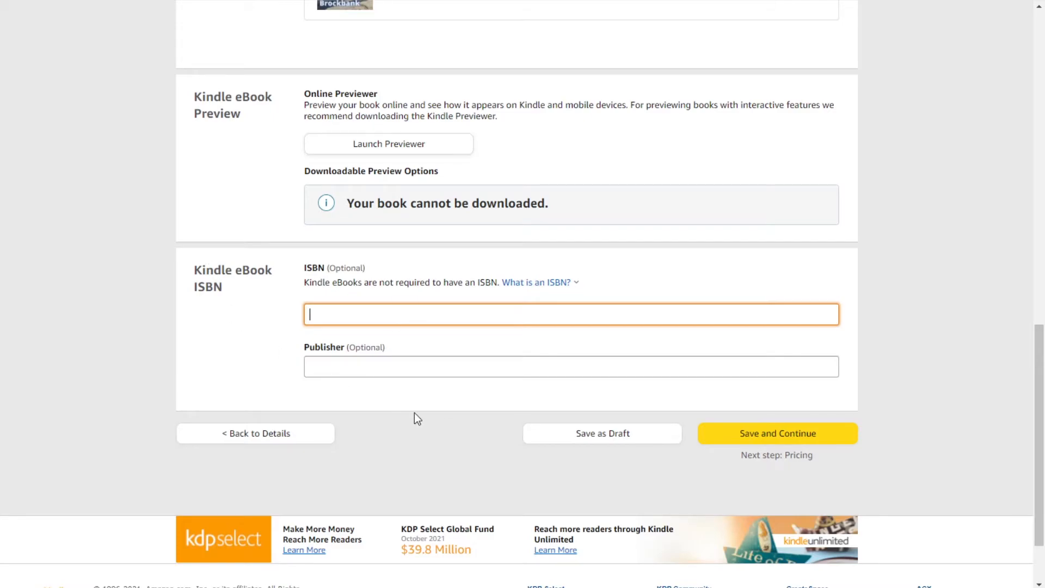
{"action": "left_click", "coordinate": [366, 367]}
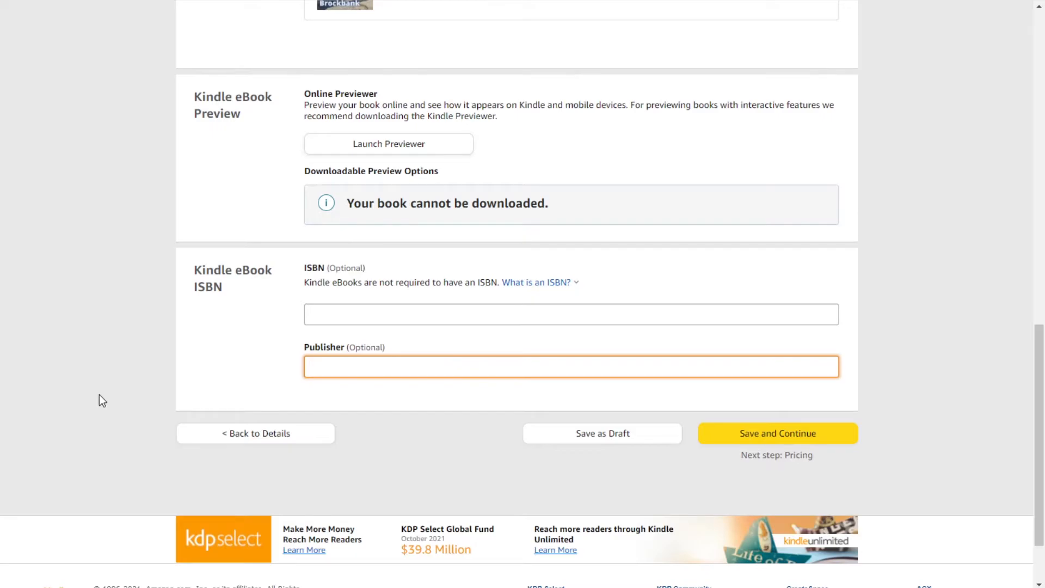
{"action": "scroll", "coordinate": [100, 396], "scroll_direction": "up", "scroll_amount": 15}
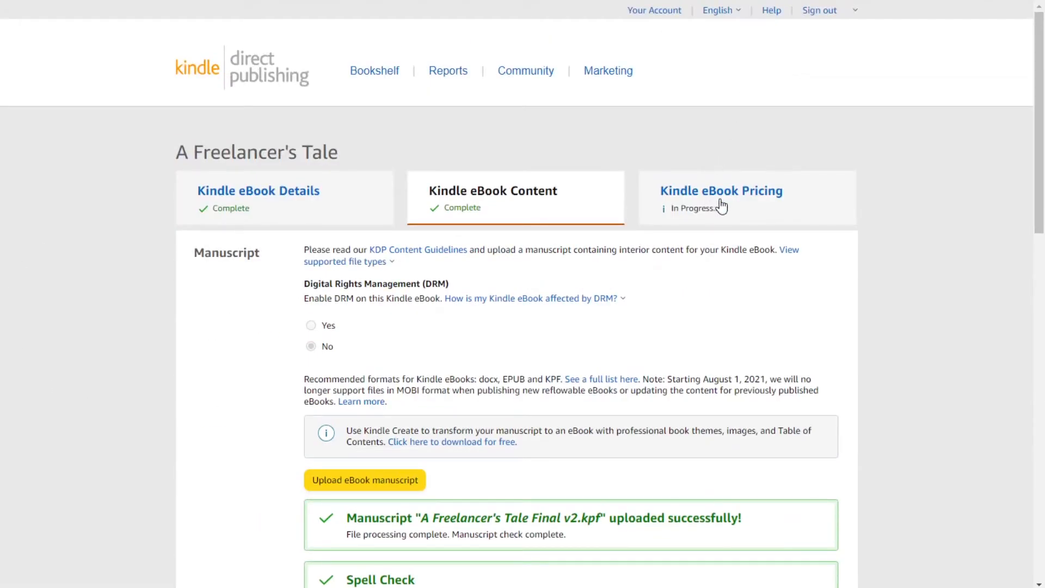
{"action": "scroll", "coordinate": [773, 381], "scroll_direction": "down", "scroll_amount": 15}
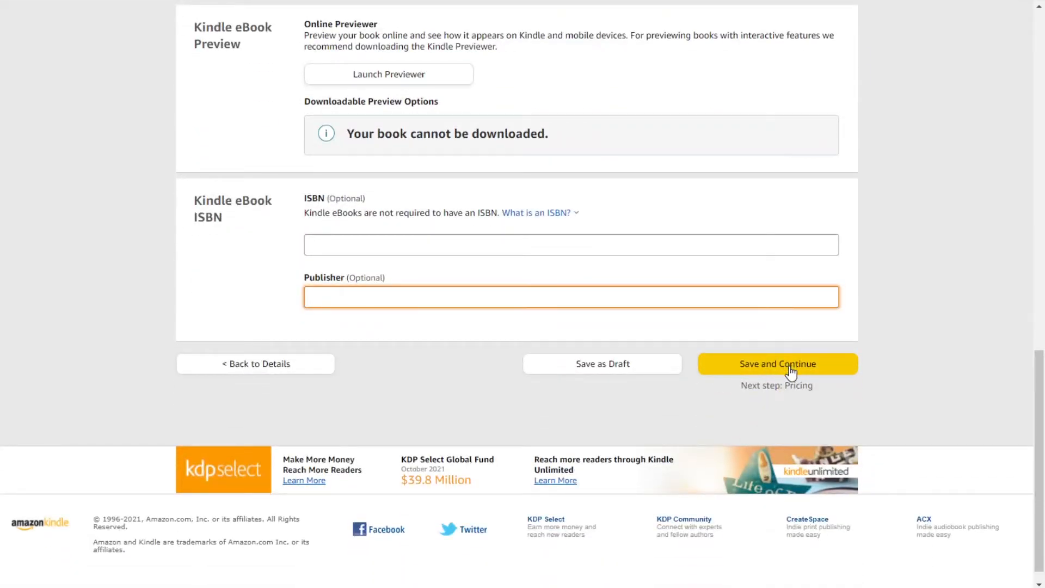
{"action": "scroll", "coordinate": [807, 244], "scroll_direction": "up", "scroll_amount": 2}
{"action": "scroll", "coordinate": [802, 251], "scroll_direction": "up", "scroll_amount": 13}
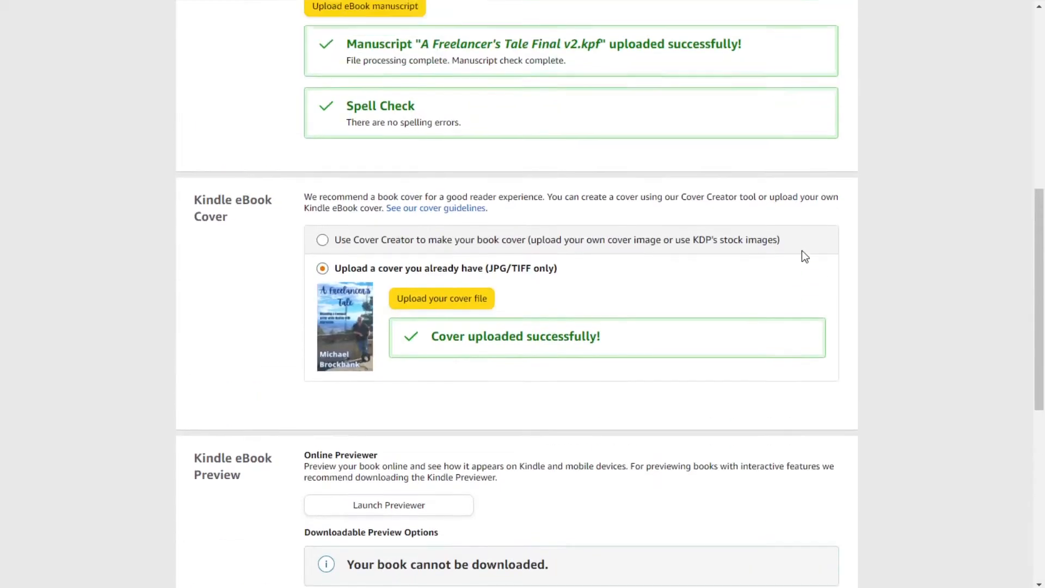
{"action": "scroll", "coordinate": [798, 260], "scroll_direction": "down", "scroll_amount": 10}
{"action": "scroll", "coordinate": [798, 260], "scroll_direction": "down", "scroll_amount": 5}
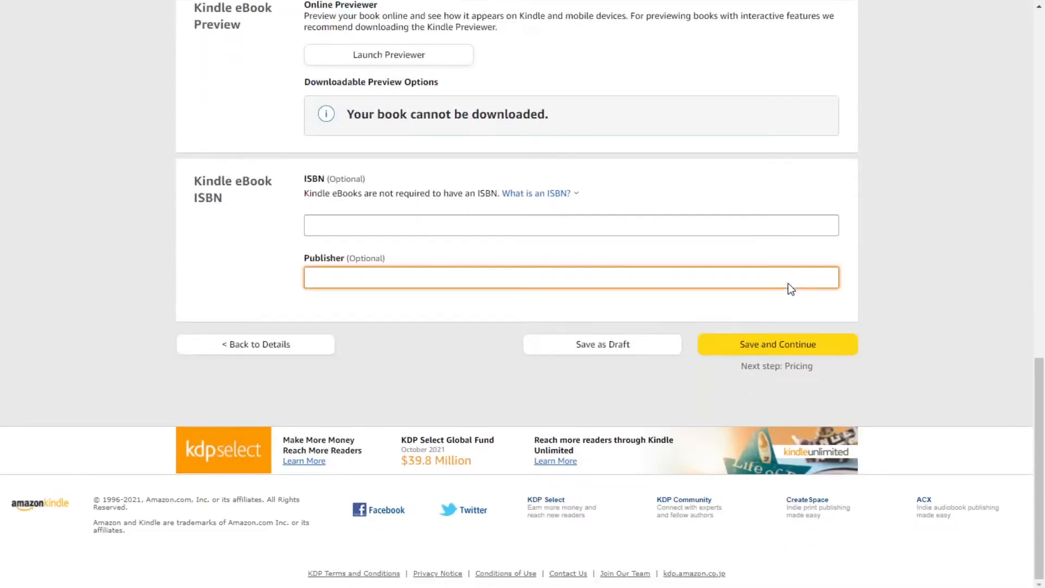
Step: Save the content and review the Pricing page, keeping Amazon.com as the primary marketplace
{"action": "left_click", "coordinate": [758, 345]}
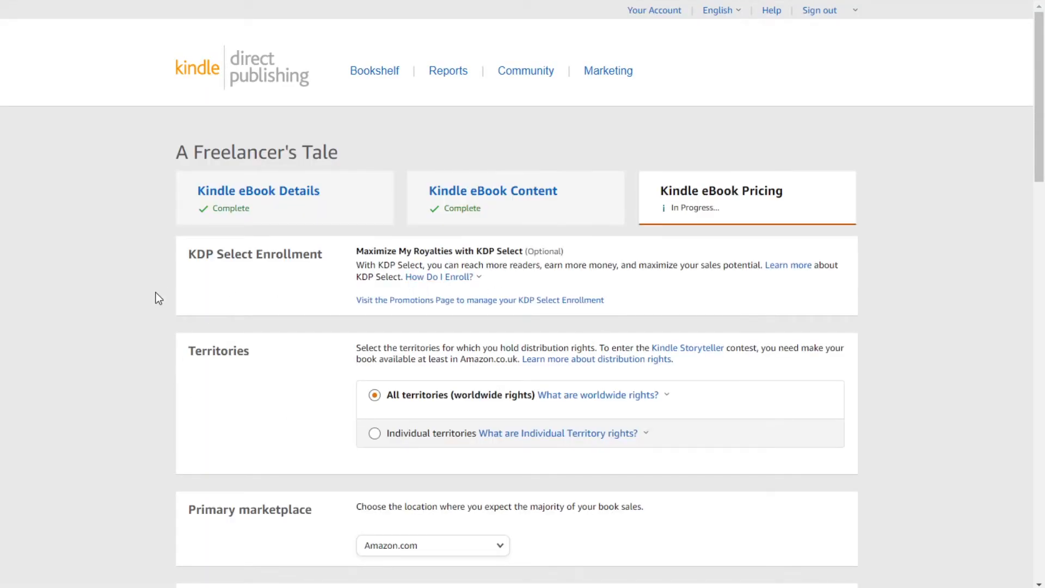
{"action": "scroll", "coordinate": [155, 292], "scroll_direction": "down", "scroll_amount": 5}
{"action": "scroll", "coordinate": [163, 283], "scroll_direction": "up", "scroll_amount": 3}
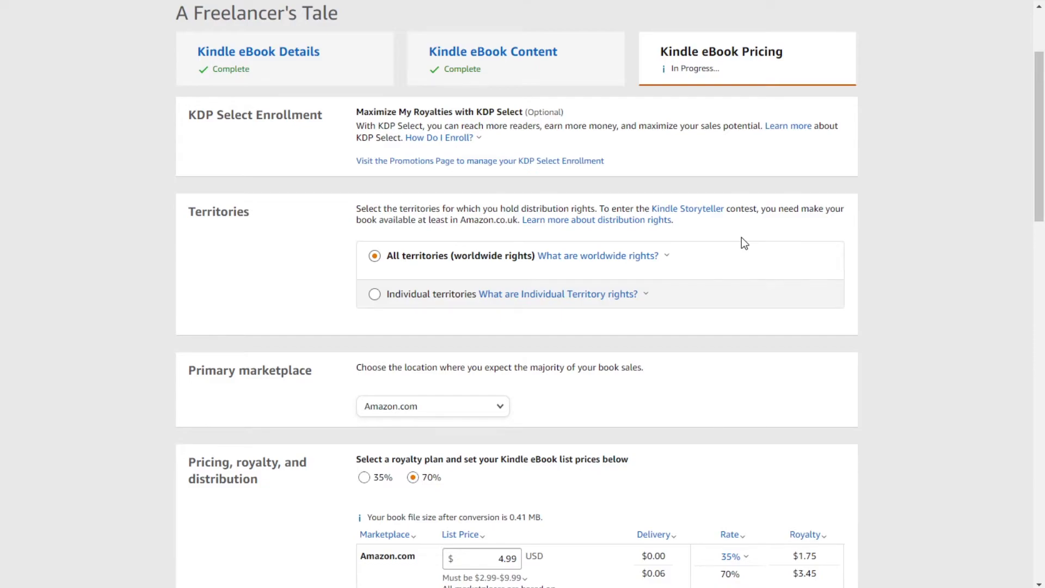
{"action": "scroll", "coordinate": [742, 237], "scroll_direction": "down", "scroll_amount": 2}
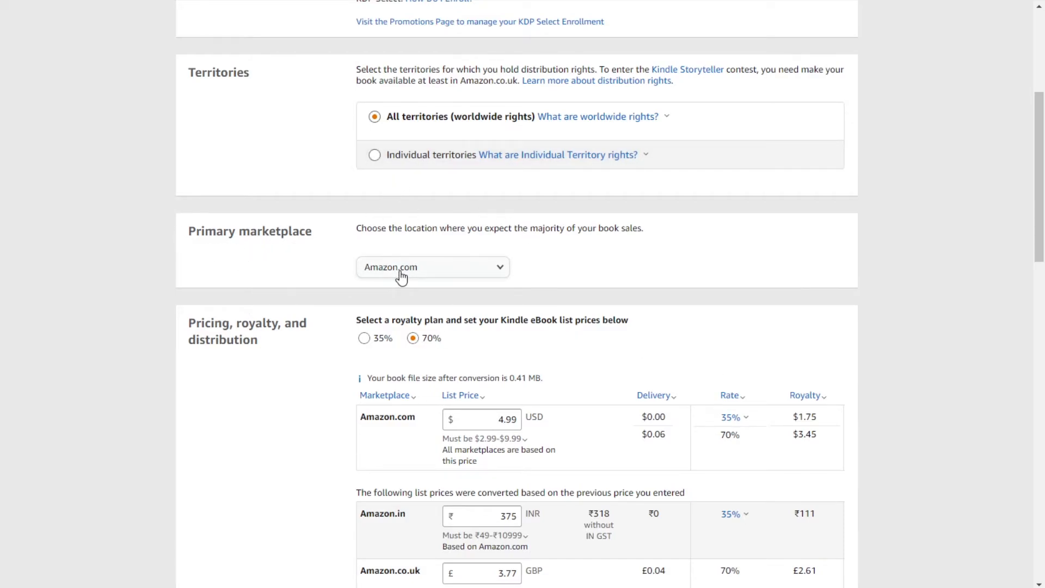
{"action": "left_click", "coordinate": [499, 272]}
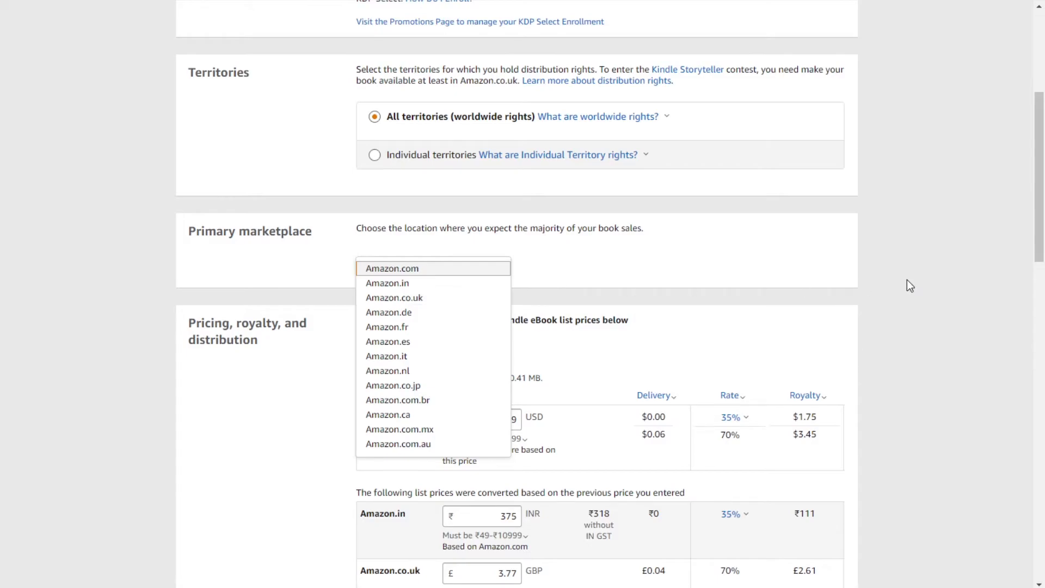
{"action": "left_click", "coordinate": [740, 251]}
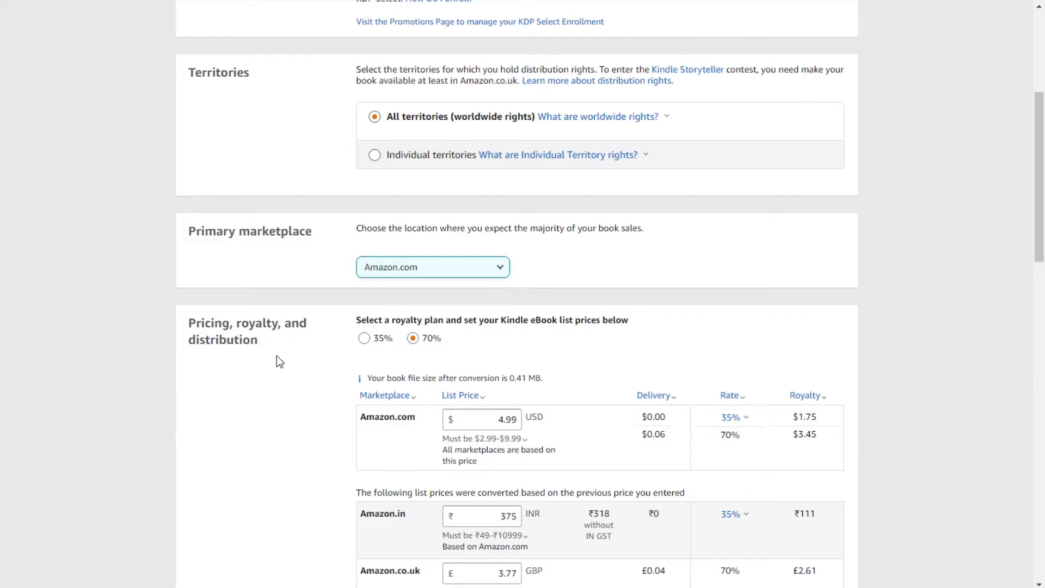
{"action": "scroll", "coordinate": [277, 360], "scroll_direction": "down", "scroll_amount": 5}
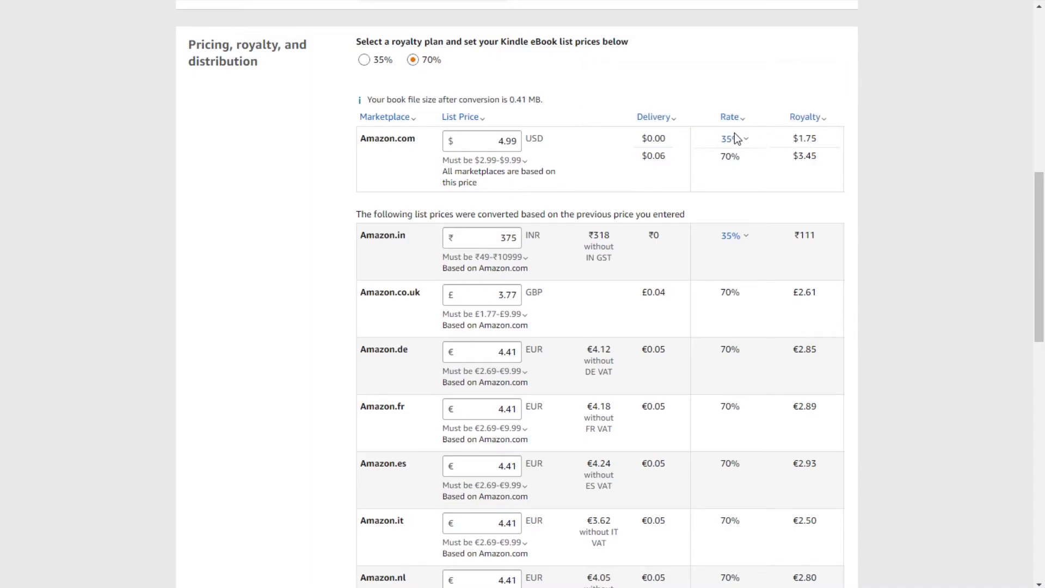
{"action": "mouse_move", "coordinate": [732, 143]}
{"action": "scroll", "coordinate": [871, 235], "scroll_direction": "down", "scroll_amount": 12}
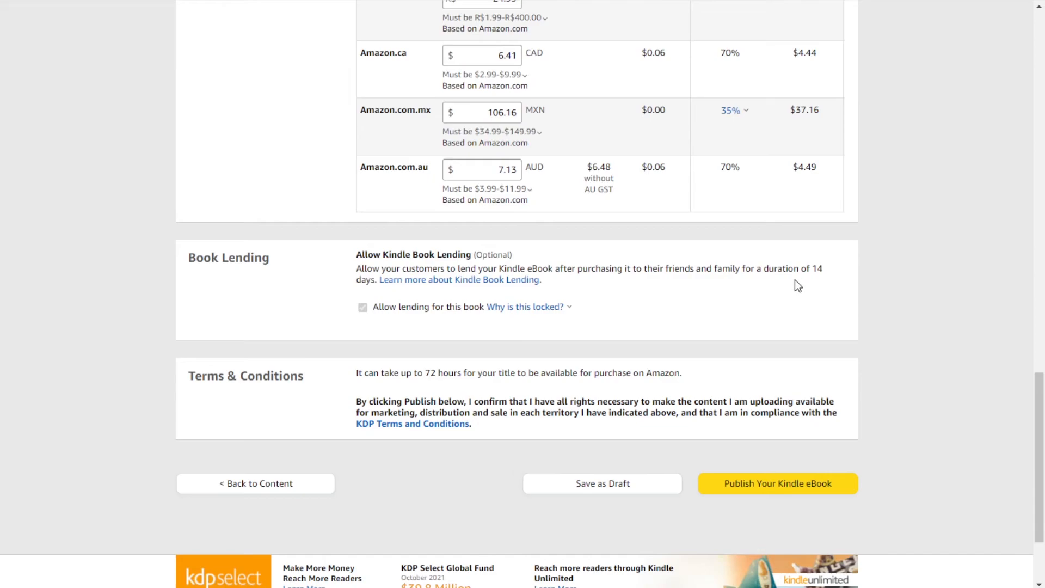
{"action": "left_click_drag", "start_coordinate": [817, 267], "coordinate": [823, 268]}
{"action": "left_click", "coordinate": [659, 268]}
Step: Scroll over the pricing page, then go to the Bookshelf choosing Continue without Saving
{"action": "scroll", "coordinate": [931, 437], "scroll_direction": "up", "scroll_amount": 20}
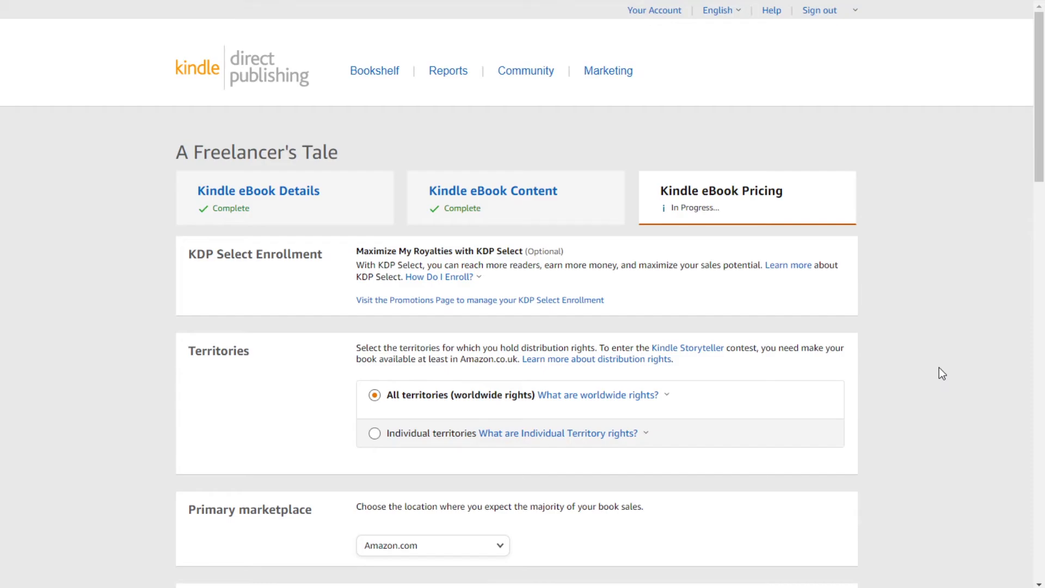
{"action": "scroll", "coordinate": [938, 369], "scroll_direction": "down", "scroll_amount": 5}
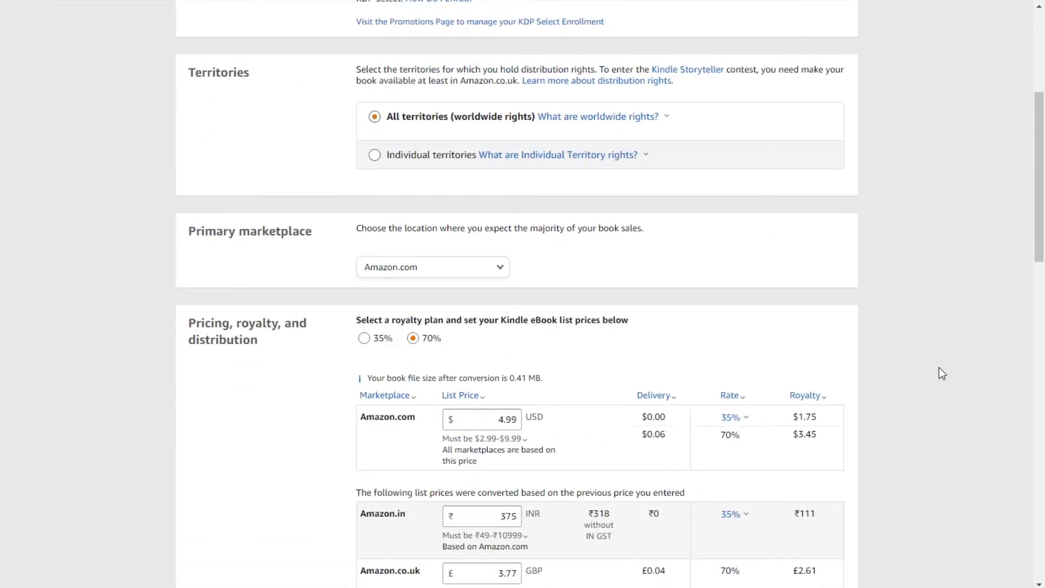
{"action": "scroll", "coordinate": [939, 369], "scroll_direction": "down", "scroll_amount": 5}
{"action": "scroll", "coordinate": [942, 374], "scroll_direction": "down", "scroll_amount": 10}
{"action": "scroll", "coordinate": [939, 369], "scroll_direction": "down", "scroll_amount": 4}
{"action": "scroll", "coordinate": [939, 369], "scroll_direction": "up", "scroll_amount": 7}
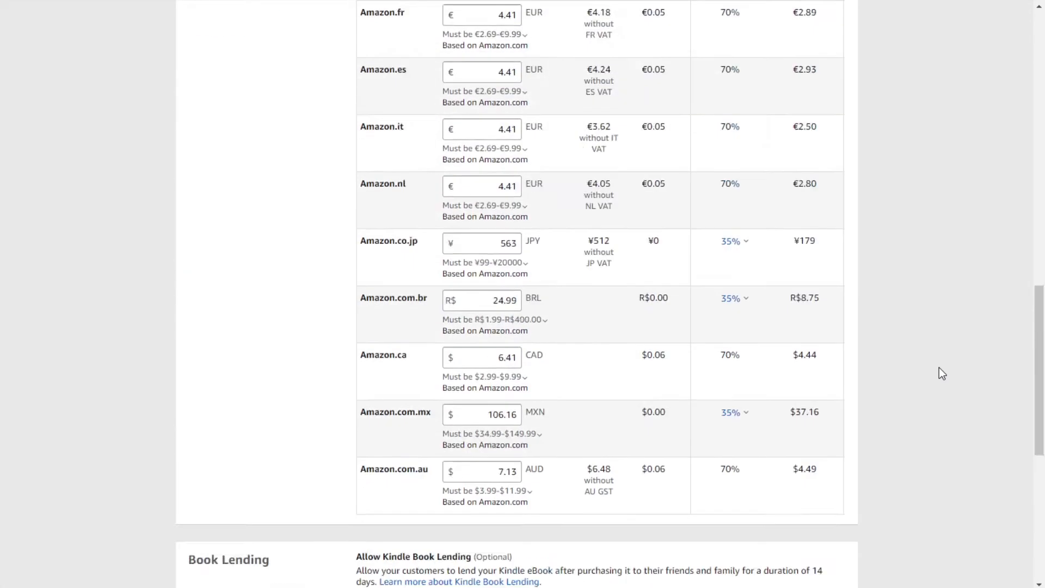
{"action": "scroll", "coordinate": [939, 369], "scroll_direction": "up", "scroll_amount": 15}
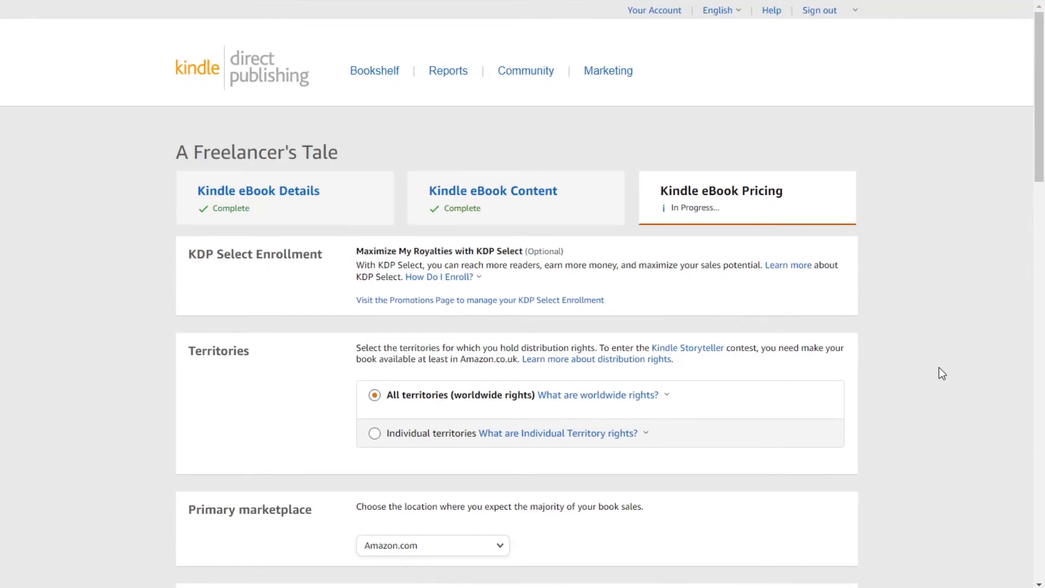
{"action": "left_click", "coordinate": [368, 74]}
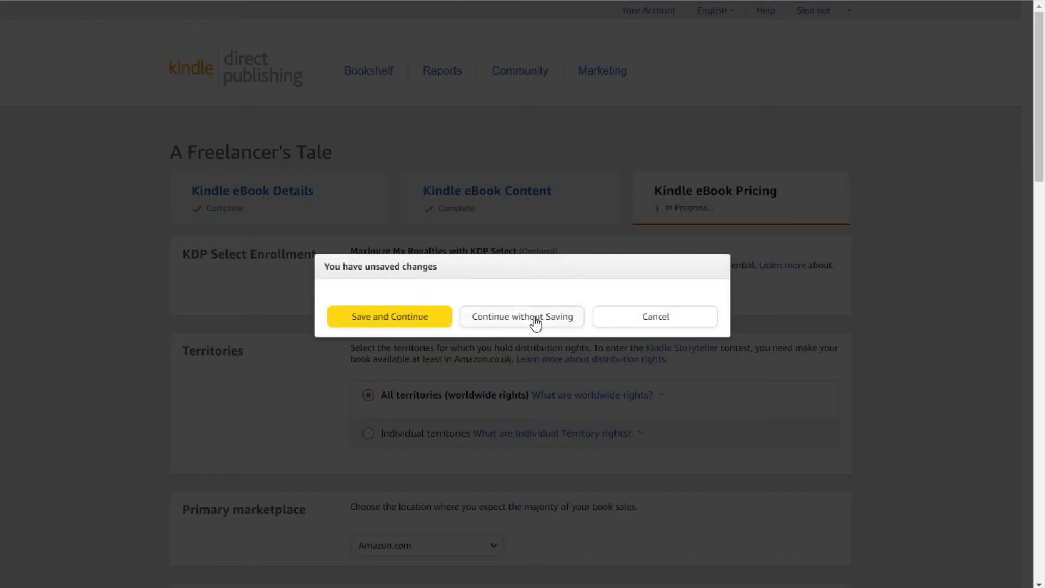
{"action": "left_click", "coordinate": [536, 322]}
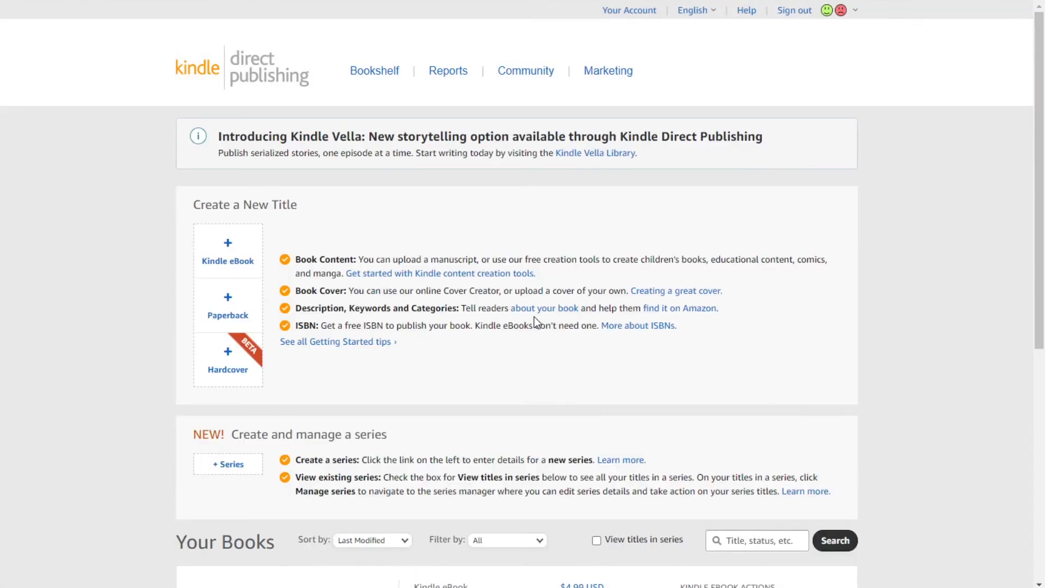